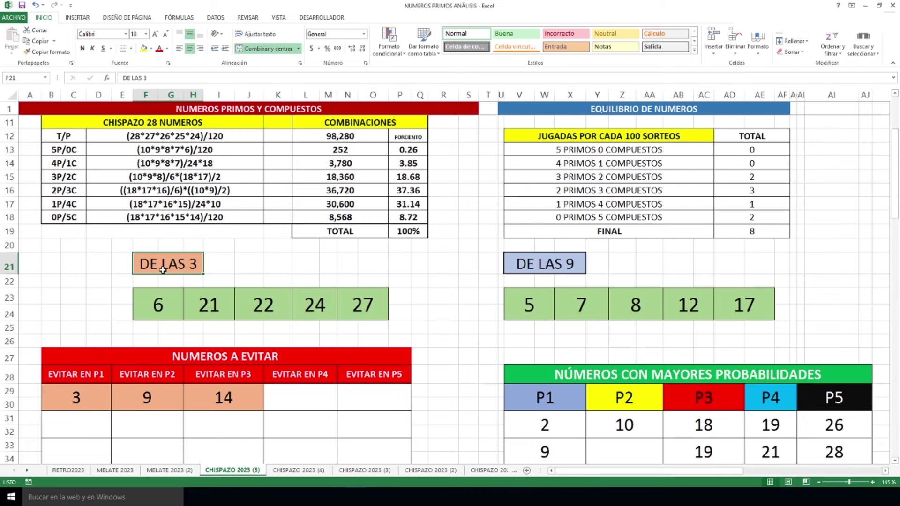
Review the five drawn numbers under DE LAS 3 and the five under DE LAS 9
{"action": "left_click", "coordinate": [162, 304]}
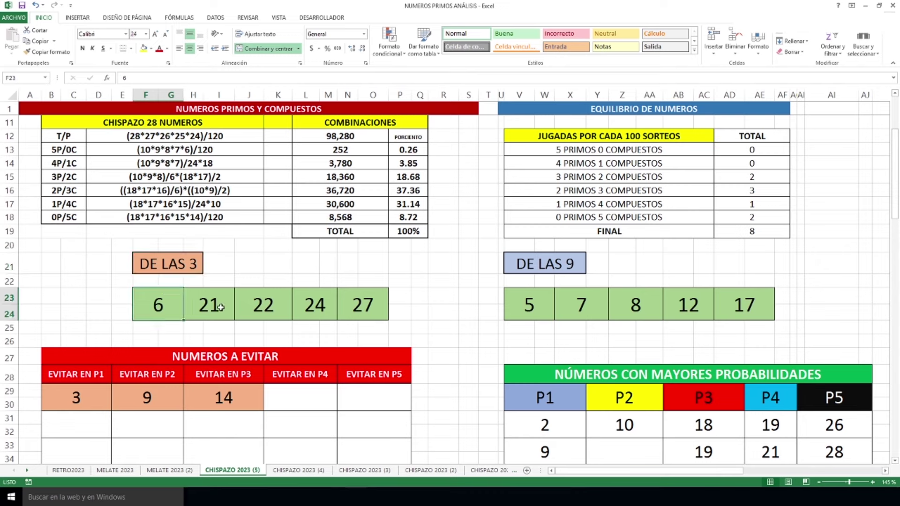
{"action": "left_click", "coordinate": [212, 305]}
{"action": "left_click", "coordinate": [262, 307]}
{"action": "left_click", "coordinate": [318, 309]}
{"action": "left_click", "coordinate": [363, 304]}
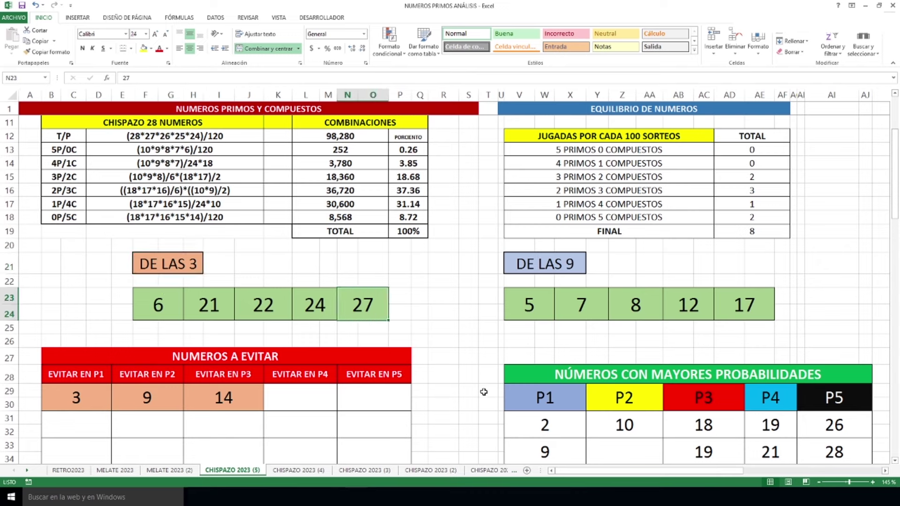
{"action": "left_click", "coordinate": [542, 311]}
{"action": "left_click", "coordinate": [599, 306]}
{"action": "left_click", "coordinate": [645, 306]}
{"action": "left_click", "coordinate": [696, 305]}
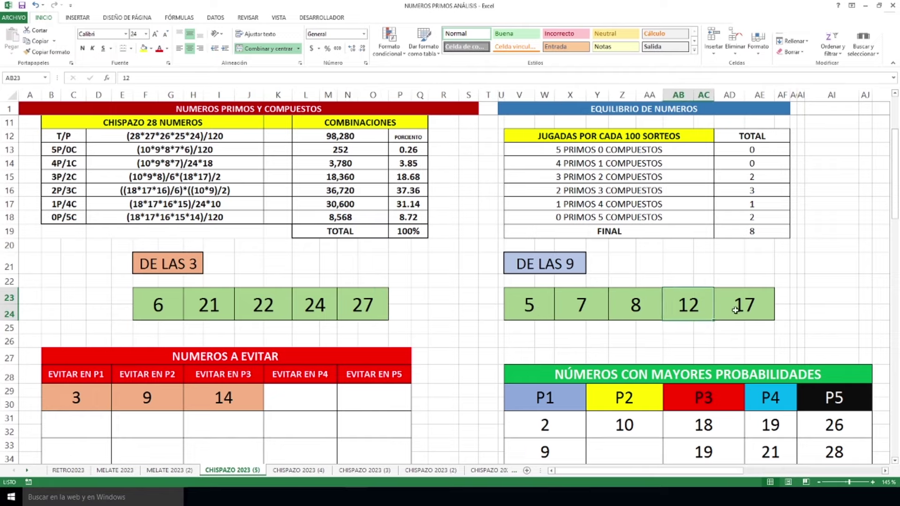
{"action": "left_click", "coordinate": [750, 306]}
Check the prime/composite classification of the two 16/01/2024 draws in the draw history table and inspect the 1P/4C column
{"action": "mouse_move", "coordinate": [665, 471]}
{"action": "left_mouse_down"}
{"action": "mouse_move", "coordinate": [796, 446]}
{"action": "mouse_move", "coordinate": [802, 464]}
{"action": "left_mouse_up"}
{"action": "scroll", "coordinate": [772, 346], "scroll_direction": "up", "scroll_amount": 3}
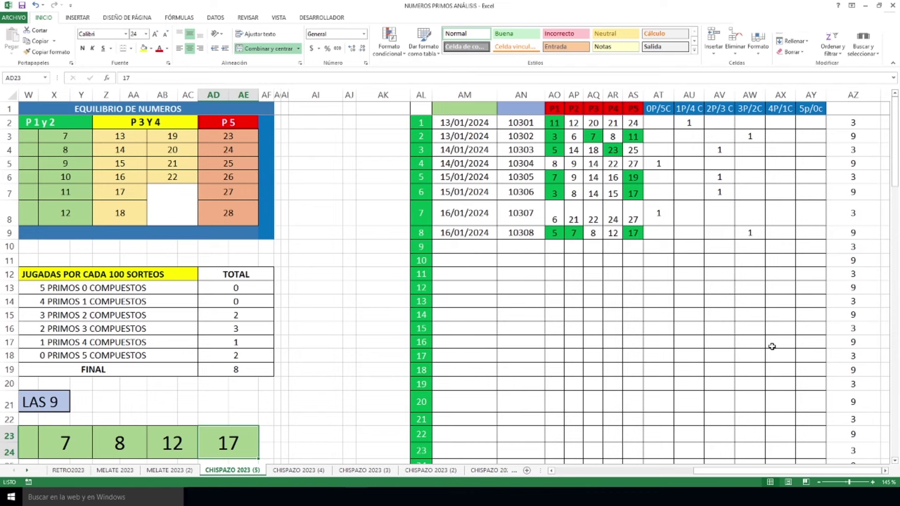
{"action": "left_click", "coordinate": [663, 221]}
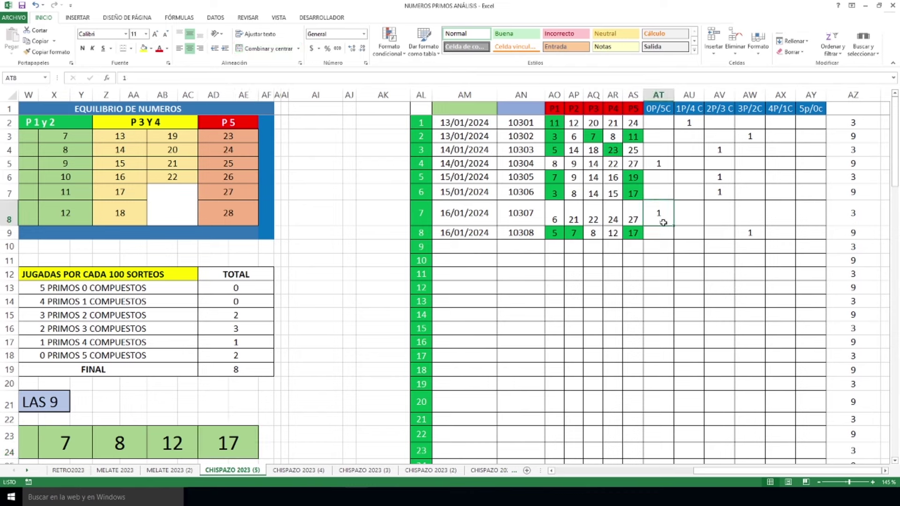
{"action": "left_click", "coordinate": [750, 230]}
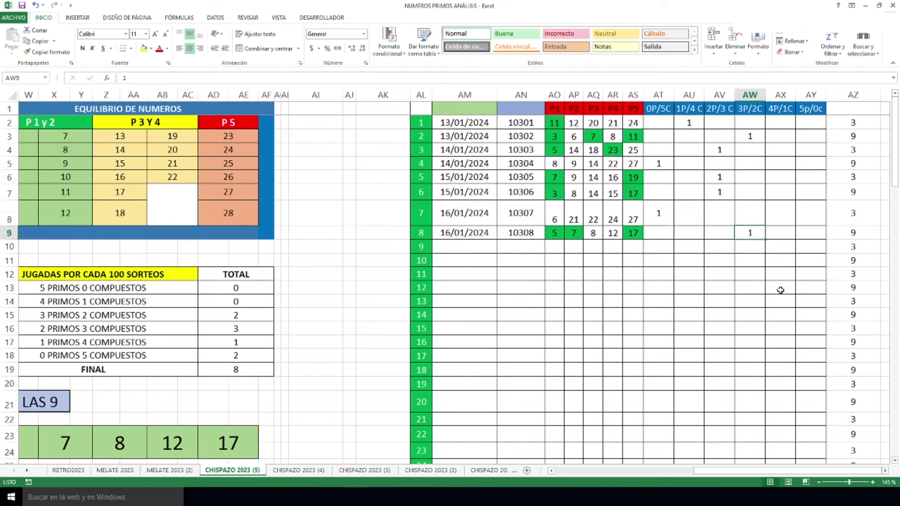
{"action": "left_click_drag", "start_coordinate": [687, 137], "coordinate": [696, 277]}
{"action": "left_click", "coordinate": [690, 243]}
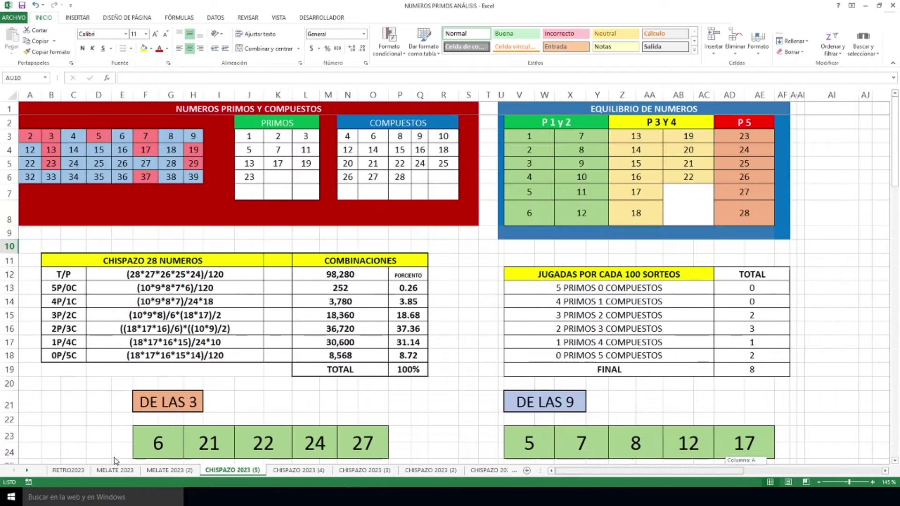
Examine the NUMEROS A EVITAR table and the highlighted P1 entry in NÚMEROS CON MAYORES PROBABILIDADES
{"action": "left_click_drag", "start_coordinate": [748, 471], "coordinate": [611, 471]}
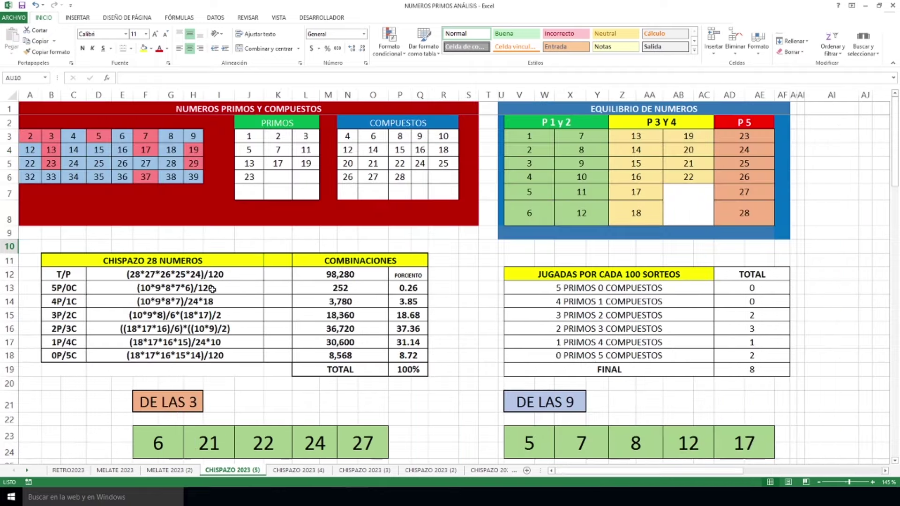
{"action": "scroll", "coordinate": [212, 290], "scroll_direction": "up", "scroll_amount": 5, "text": "ctrl"}
{"action": "scroll", "coordinate": [213, 287], "scroll_direction": "down", "scroll_amount": 7}
{"action": "scroll", "coordinate": [209, 266], "scroll_direction": "up", "scroll_amount": 1}
{"action": "scroll", "coordinate": [210, 266], "scroll_direction": "down", "scroll_amount": 2}
{"action": "left_click_drag", "start_coordinate": [135, 225], "coordinate": [554, 386]}
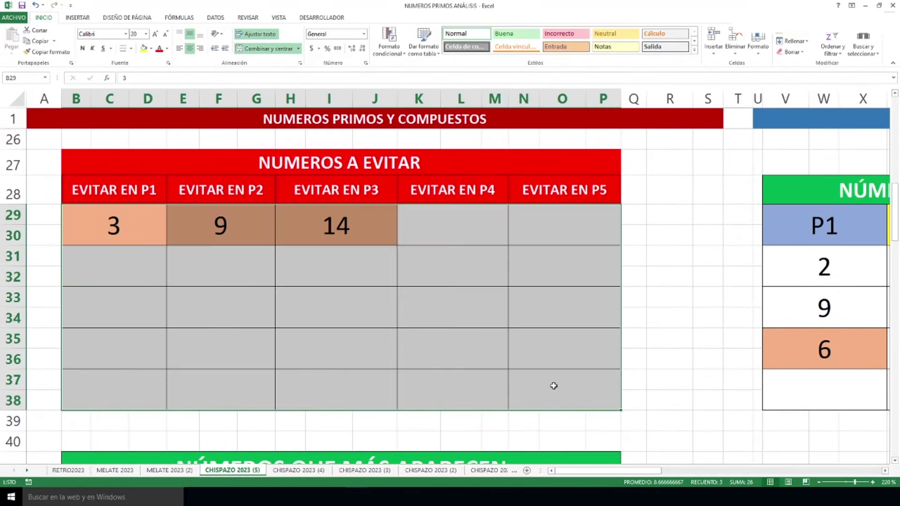
{"action": "left_click_drag", "start_coordinate": [651, 470], "coordinate": [743, 462]}
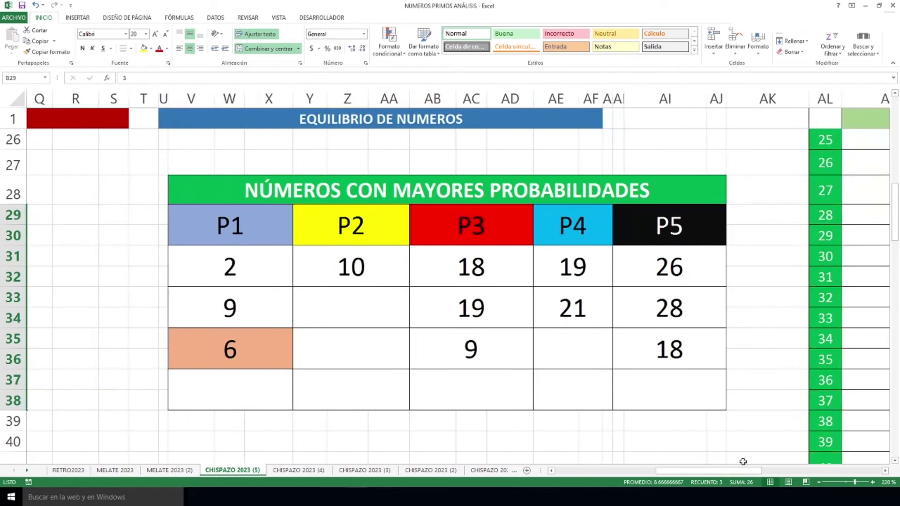
{"action": "left_click", "coordinate": [245, 349]}
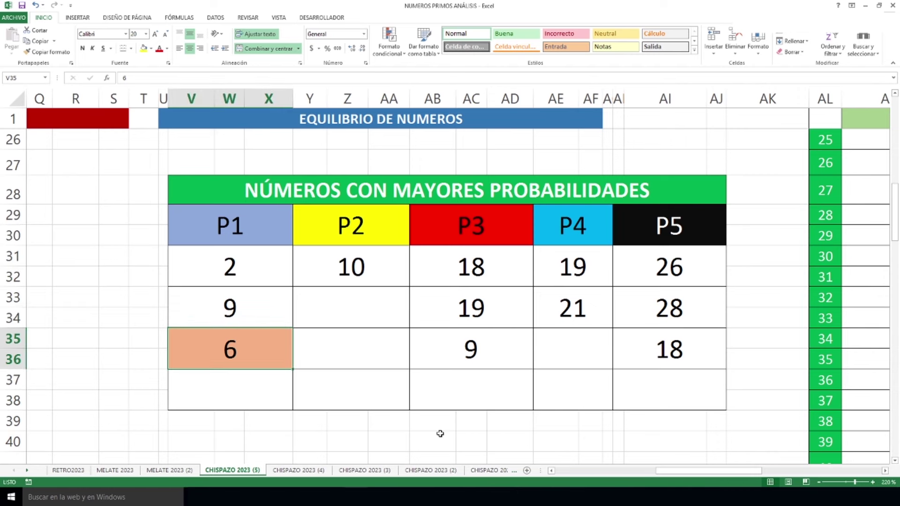
{"action": "scroll", "coordinate": [440, 436], "scroll_direction": "left", "scroll_amount": 5}
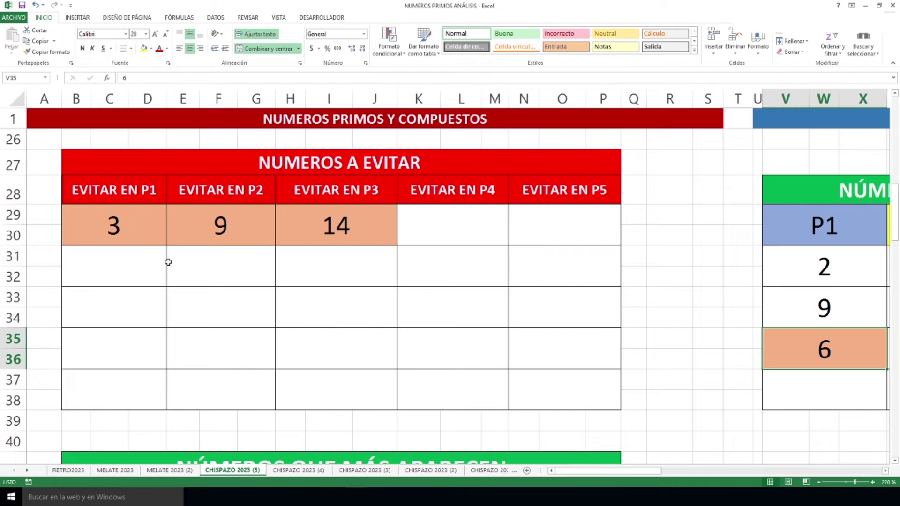
Review the NÚMEROS QUE MÁS APARECEN table and each highlighted number in the NÚMEROS COMBINABLES table
{"action": "scroll", "coordinate": [182, 257], "scroll_direction": "down", "scroll_amount": 5}
{"action": "scroll", "coordinate": [183, 257], "scroll_direction": "up", "scroll_amount": 1}
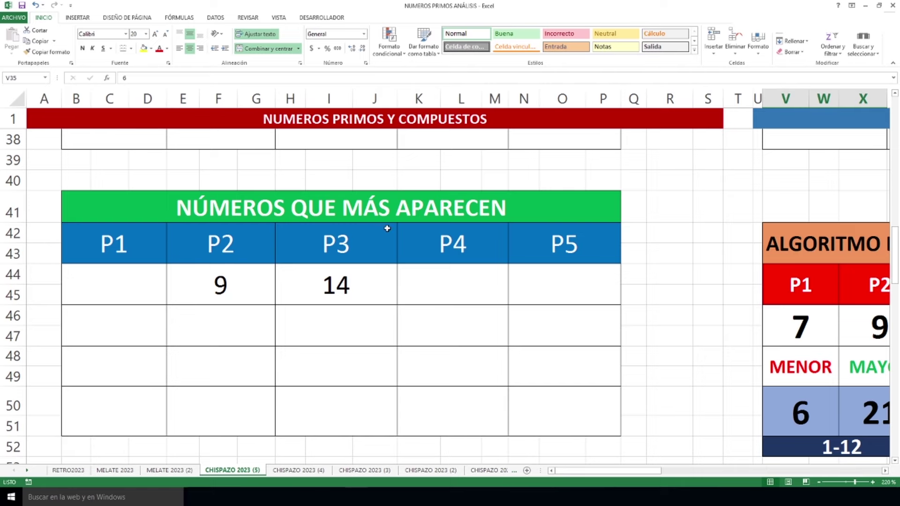
{"action": "scroll", "coordinate": [388, 250], "scroll_direction": "down", "scroll_amount": 4}
{"action": "scroll", "coordinate": [388, 250], "scroll_direction": "down", "scroll_amount": 1}
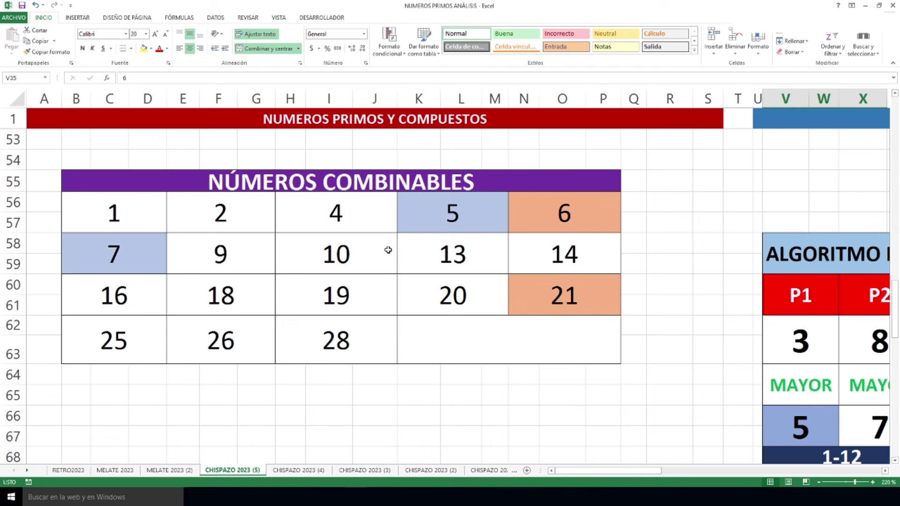
{"action": "left_click", "coordinate": [565, 218]}
{"action": "left_click", "coordinate": [573, 296]}
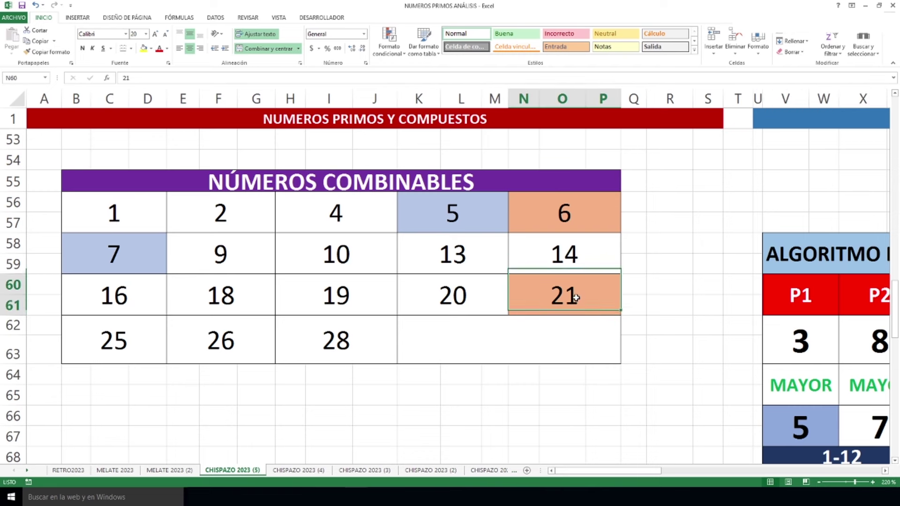
{"action": "left_click", "coordinate": [476, 221]}
{"action": "left_click", "coordinate": [99, 255]}
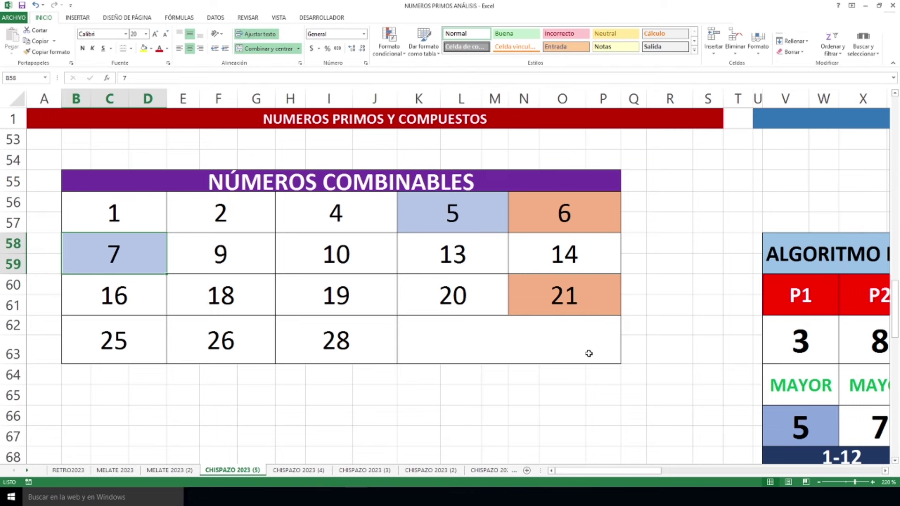
Compare the MENOR/MAYOR predictions with the drawn numbers for P1 to P5 in the 15:00 HRS community algorithm table
{"action": "scroll", "coordinate": [589, 354], "scroll_direction": "up", "scroll_amount": 5}
{"action": "scroll", "coordinate": [589, 353], "scroll_direction": "down", "scroll_amount": 1}
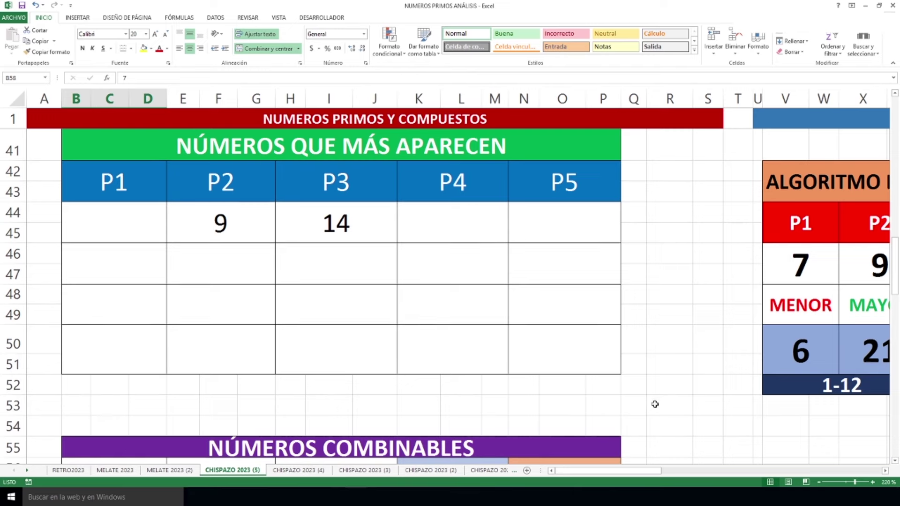
{"action": "left_click_drag", "start_coordinate": [612, 471], "coordinate": [685, 471]}
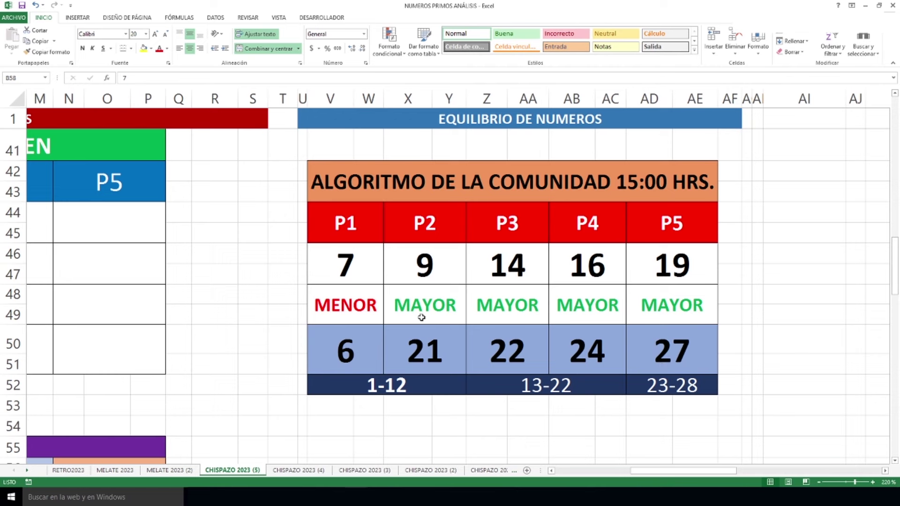
{"action": "left_click_drag", "start_coordinate": [338, 307], "coordinate": [653, 308]}
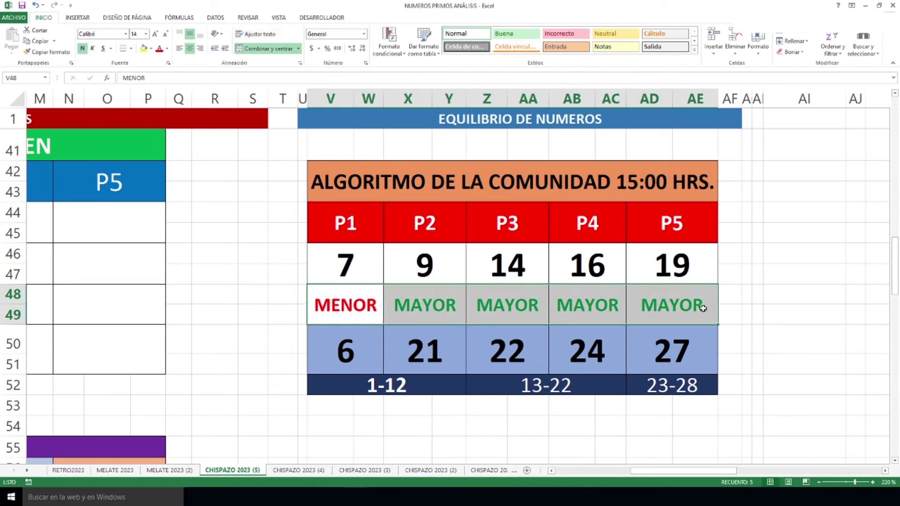
{"action": "left_click_drag", "start_coordinate": [343, 264], "coordinate": [368, 346]}
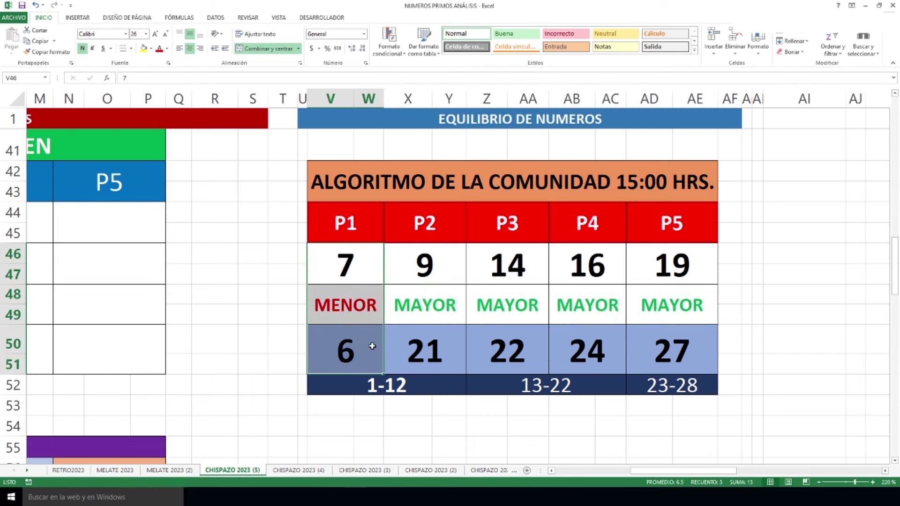
{"action": "left_click", "coordinate": [437, 345]}
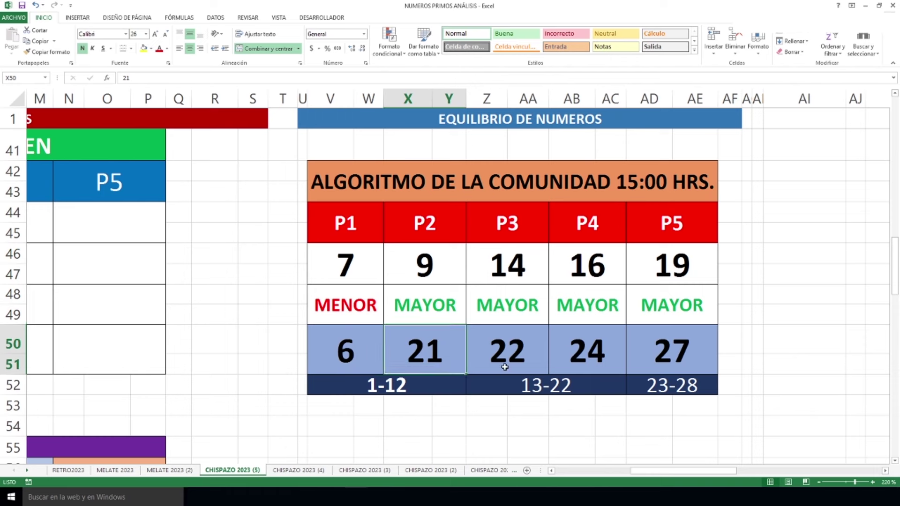
{"action": "left_click", "coordinate": [506, 348]}
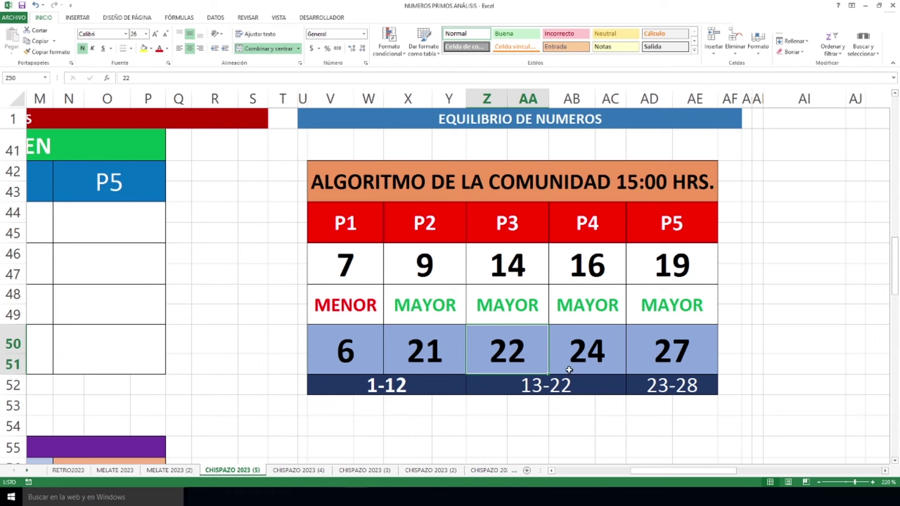
{"action": "left_click", "coordinate": [587, 358]}
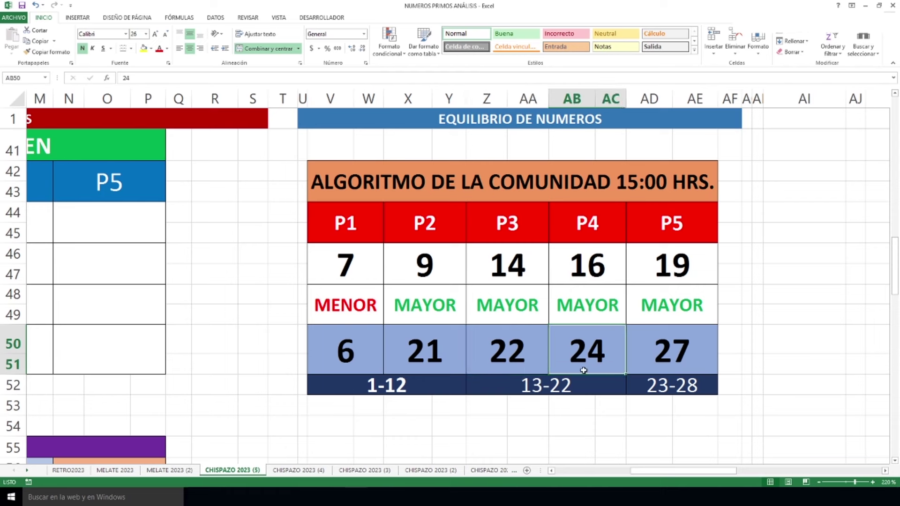
{"action": "left_click", "coordinate": [682, 353]}
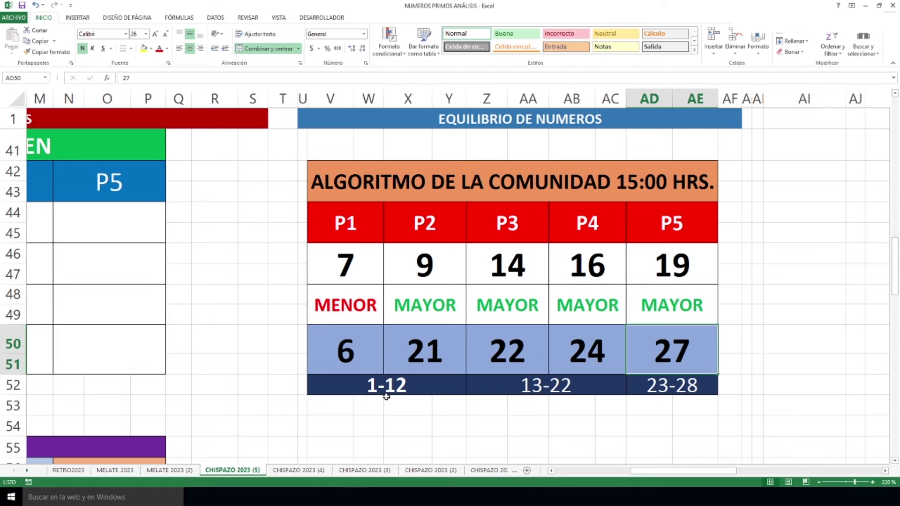
Check the drawn numbers of the 15:00 HRS algorithm table against the ranges 1-12, 13-22 and 23-28
{"action": "left_click", "coordinate": [341, 355]}
{"action": "left_click", "coordinate": [363, 393]}
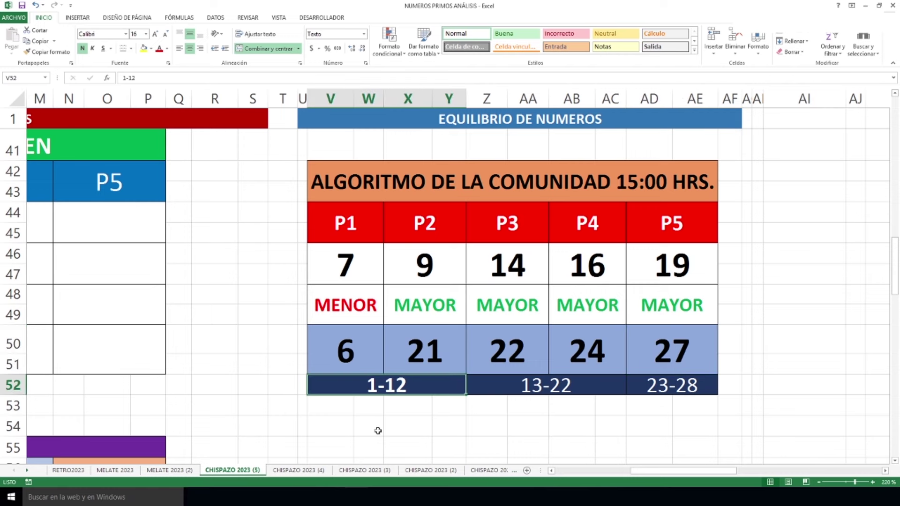
{"action": "left_click", "coordinate": [427, 359]}
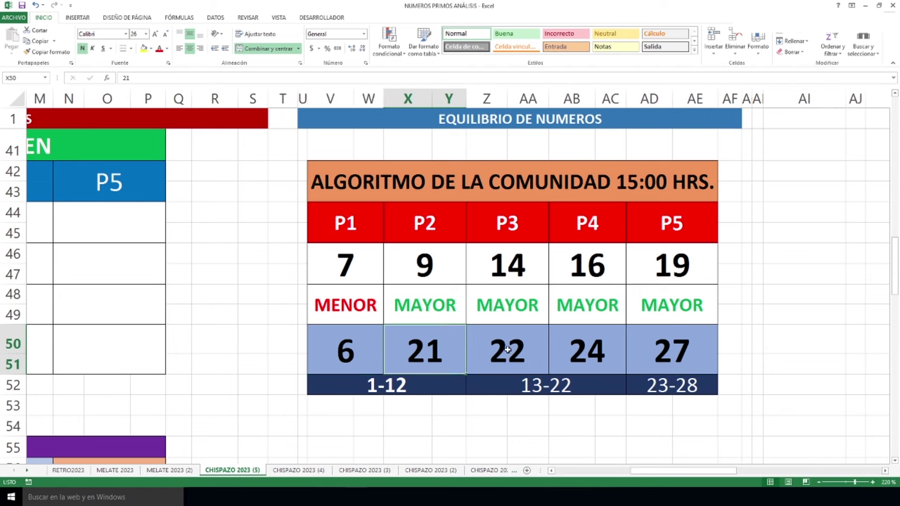
{"action": "left_click", "coordinate": [507, 350]}
{"action": "left_click", "coordinate": [578, 348]}
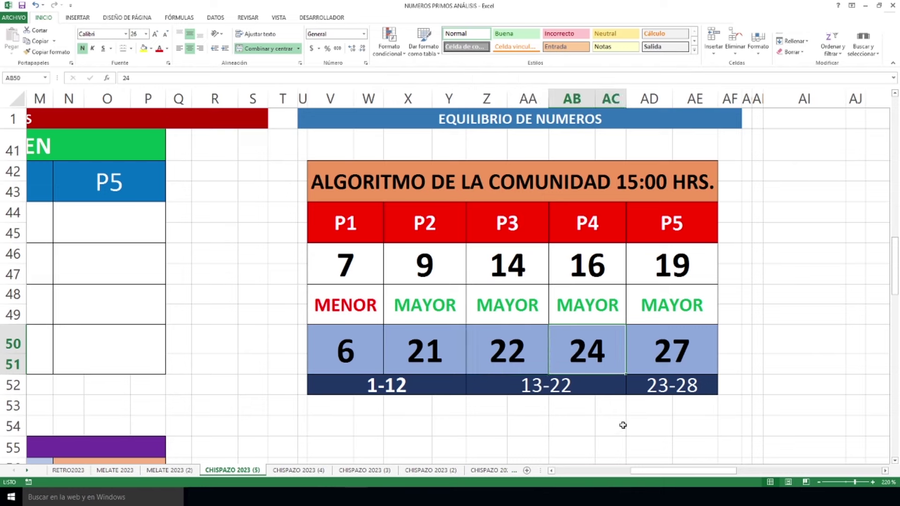
{"action": "left_click", "coordinate": [516, 361]}
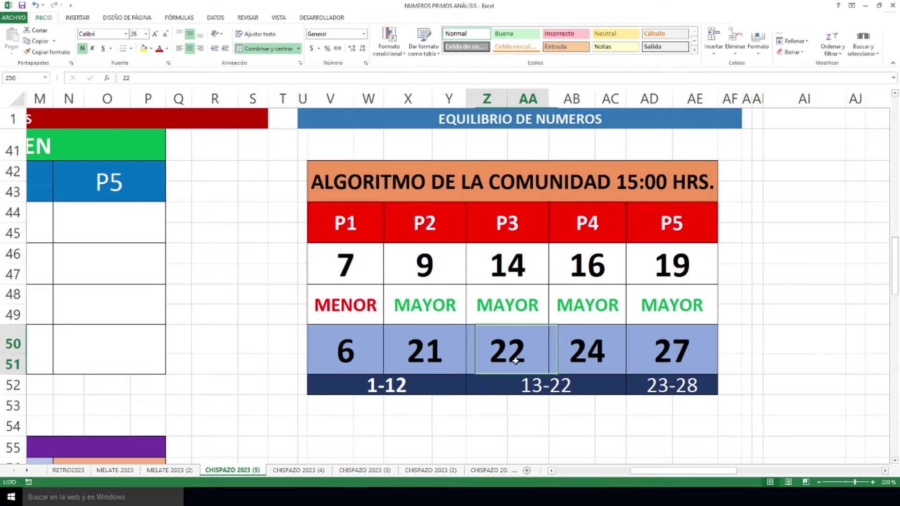
{"action": "left_click", "coordinate": [555, 383]}
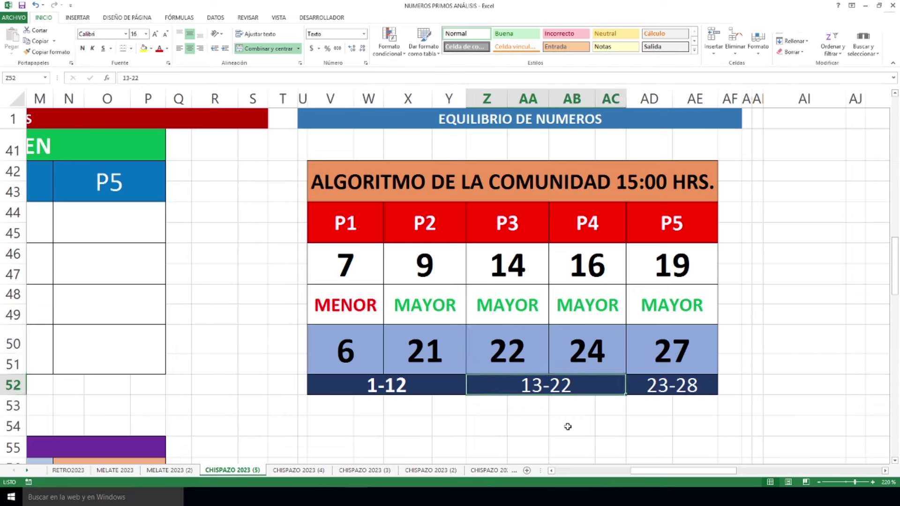
{"action": "left_click", "coordinate": [354, 352]}
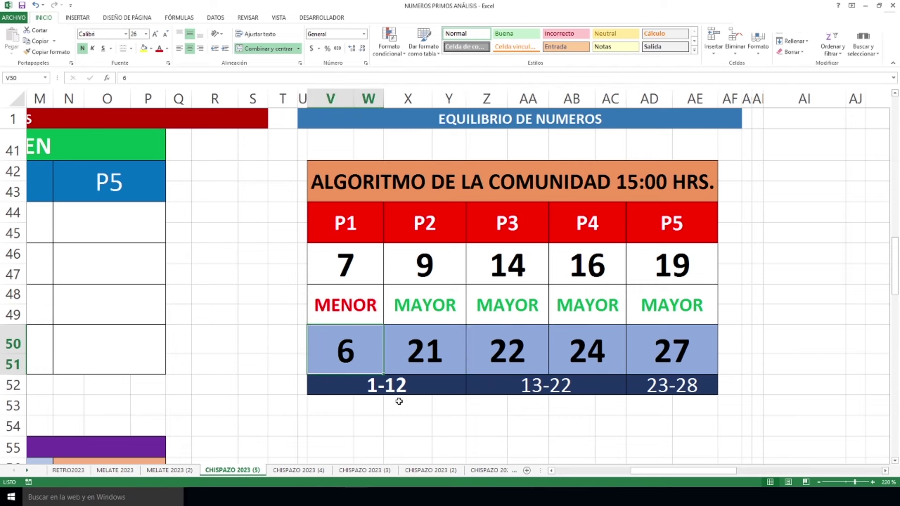
{"action": "left_click", "coordinate": [433, 352]}
{"action": "left_click", "coordinate": [511, 352]}
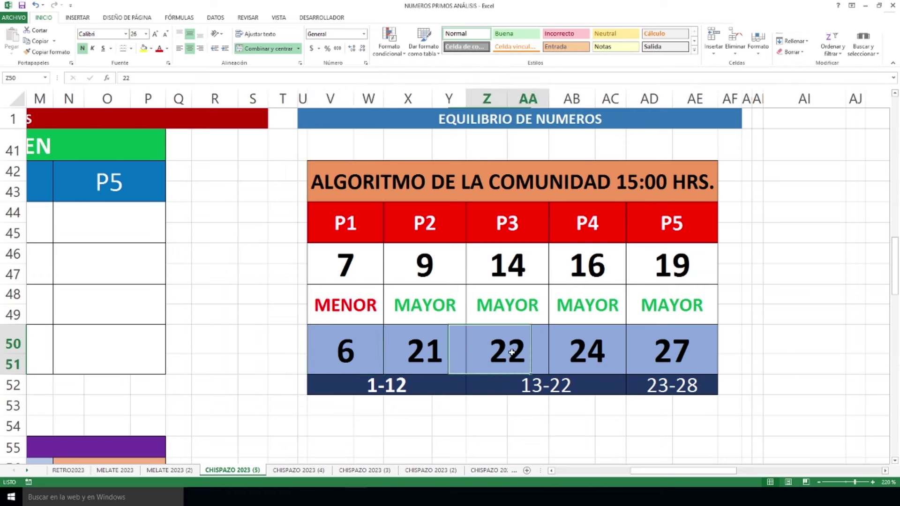
{"action": "left_click", "coordinate": [581, 356]}
{"action": "left_click", "coordinate": [678, 349]}
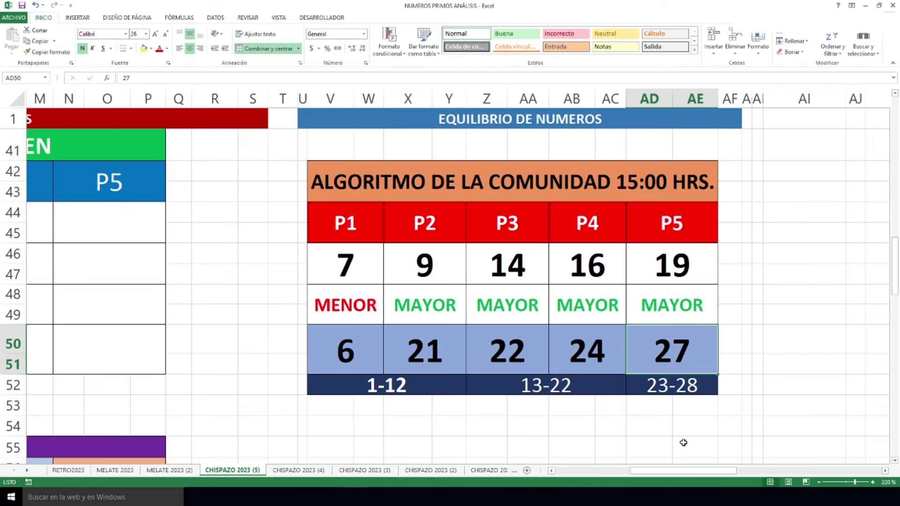
Compare the MAYOR predictions with the drawn numbers for P1 to P5 in the 21:00 HRS community algorithm table
{"action": "scroll", "coordinate": [583, 332], "scroll_direction": "down", "scroll_amount": 5}
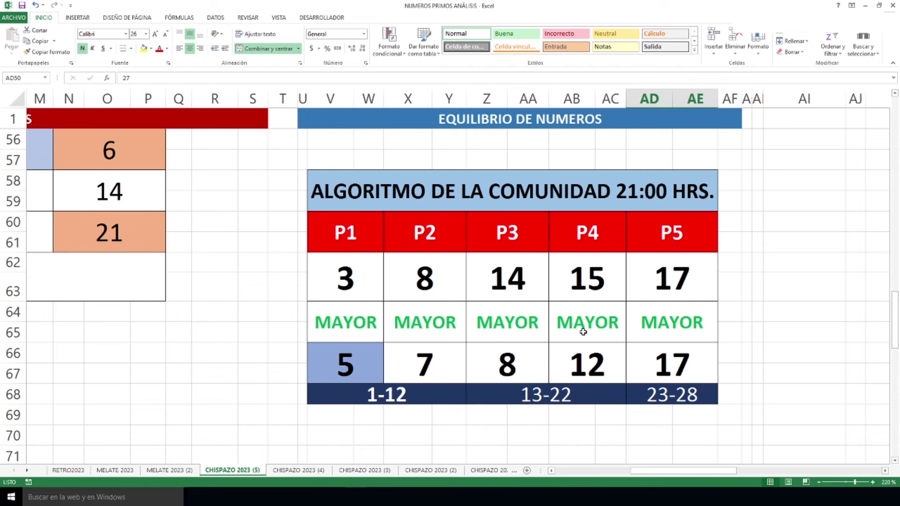
{"action": "left_click_drag", "start_coordinate": [372, 328], "coordinate": [666, 316]}
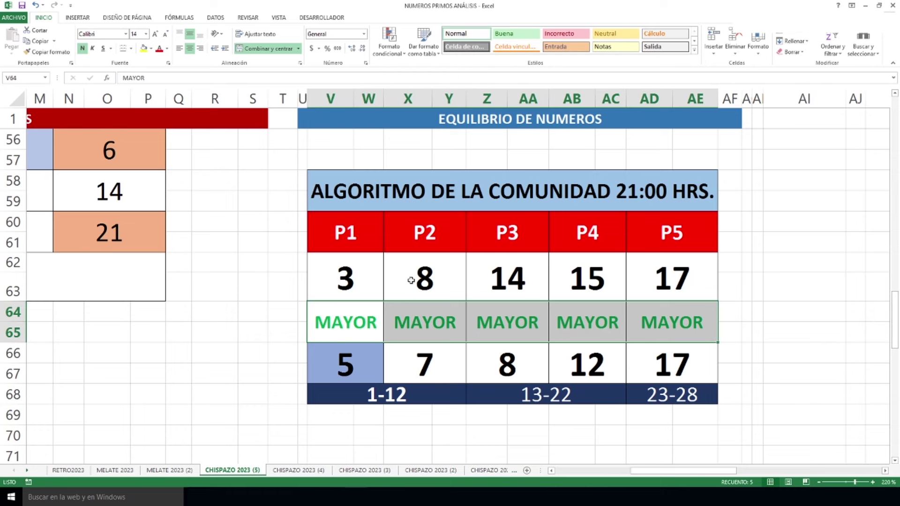
{"action": "left_click_drag", "start_coordinate": [355, 282], "coordinate": [356, 357]}
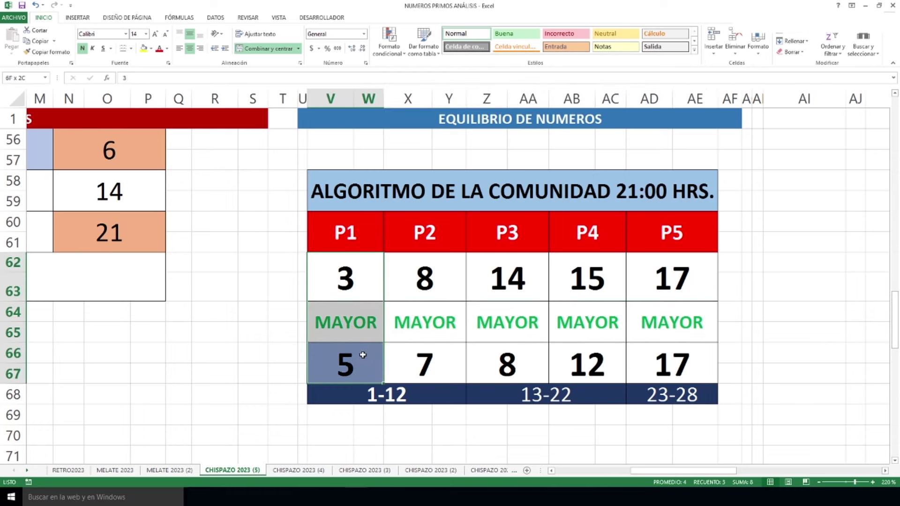
{"action": "left_click", "coordinate": [356, 357]}
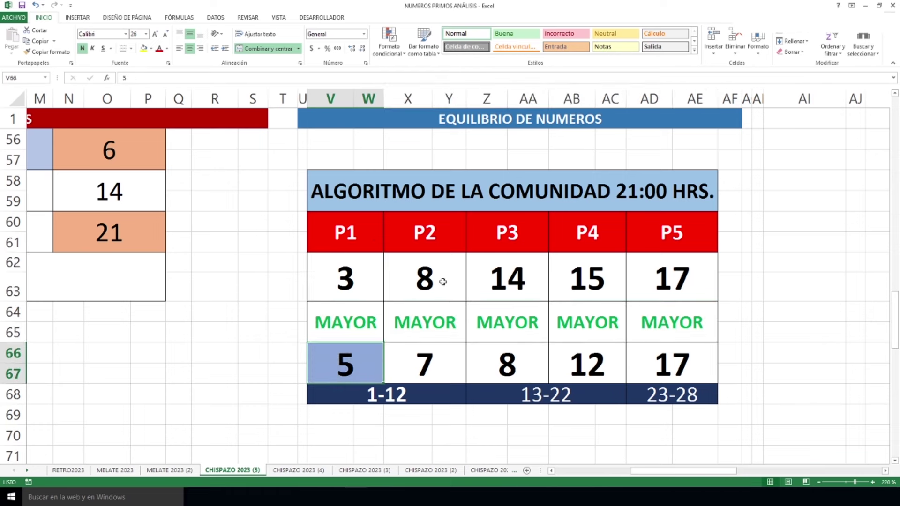
{"action": "left_click_drag", "start_coordinate": [427, 369], "coordinate": [661, 350]}
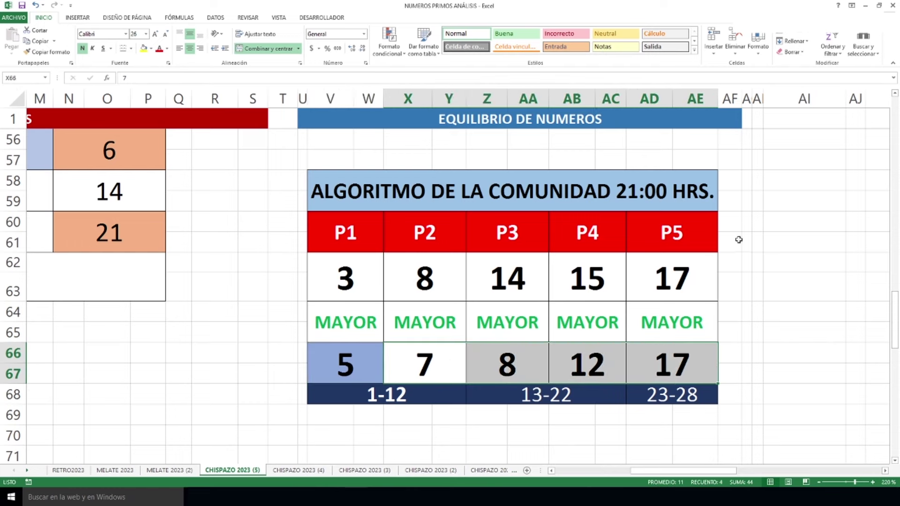
{"action": "left_click_drag", "start_coordinate": [667, 280], "coordinate": [672, 360]}
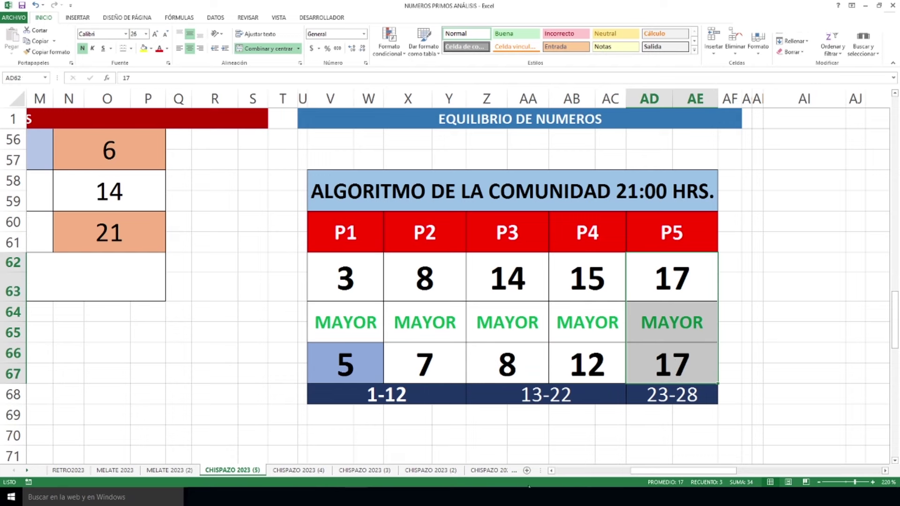
Check the drawn numbers of the 21:00 HRS algorithm table against the ranges 1-12, 13-22 and 23-28
{"action": "left_click", "coordinate": [368, 375]}
{"action": "left_click_drag", "start_coordinate": [393, 369], "coordinate": [426, 390]}
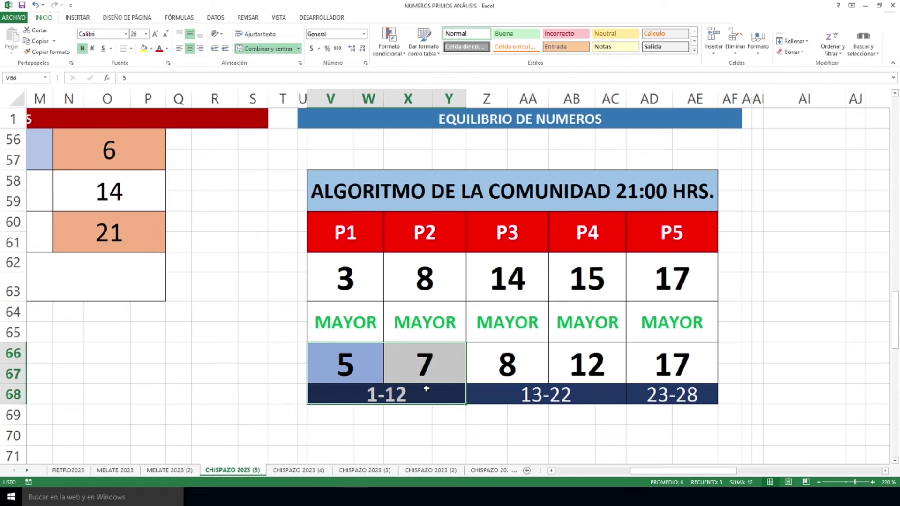
{"action": "left_click", "coordinate": [517, 376]}
{"action": "left_click", "coordinate": [590, 357]}
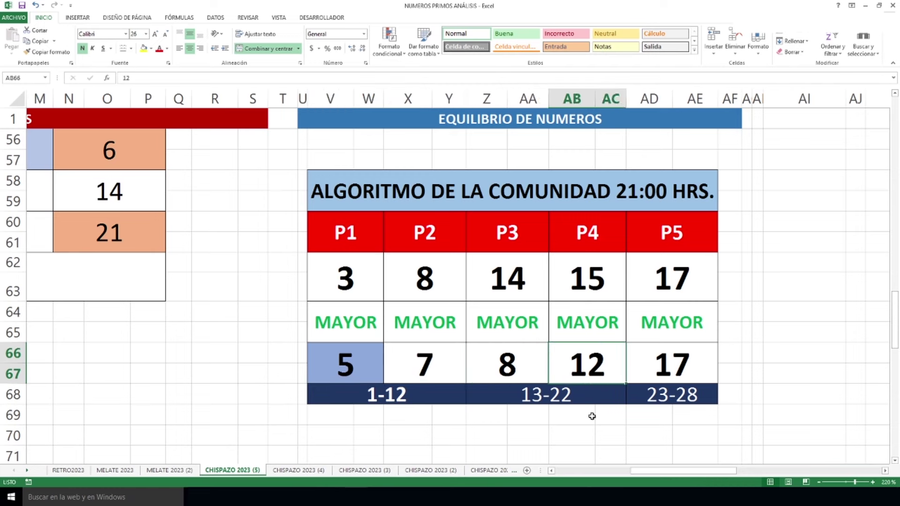
{"action": "left_click", "coordinate": [678, 367]}
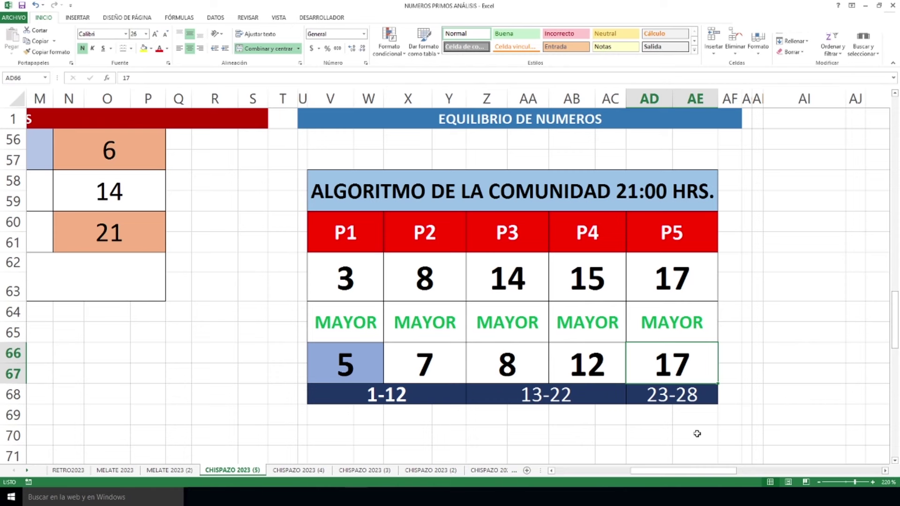
{"action": "left_click", "coordinate": [725, 418]}
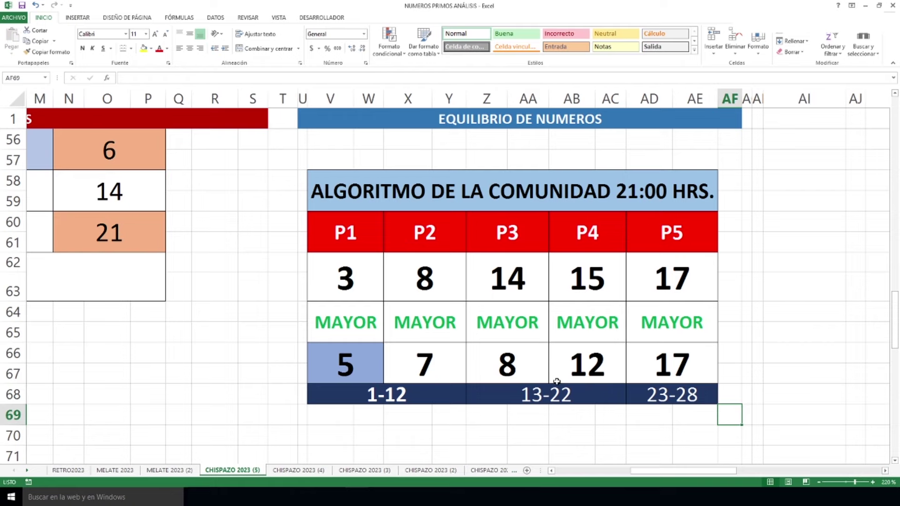
Review the DE LAS 3 and DE LAS 9 draw results beneath the combinations tables once more
{"action": "scroll", "coordinate": [557, 382], "scroll_direction": "down", "scroll_amount": 3}
{"action": "scroll", "coordinate": [448, 366], "scroll_direction": "up", "scroll_amount": 12}
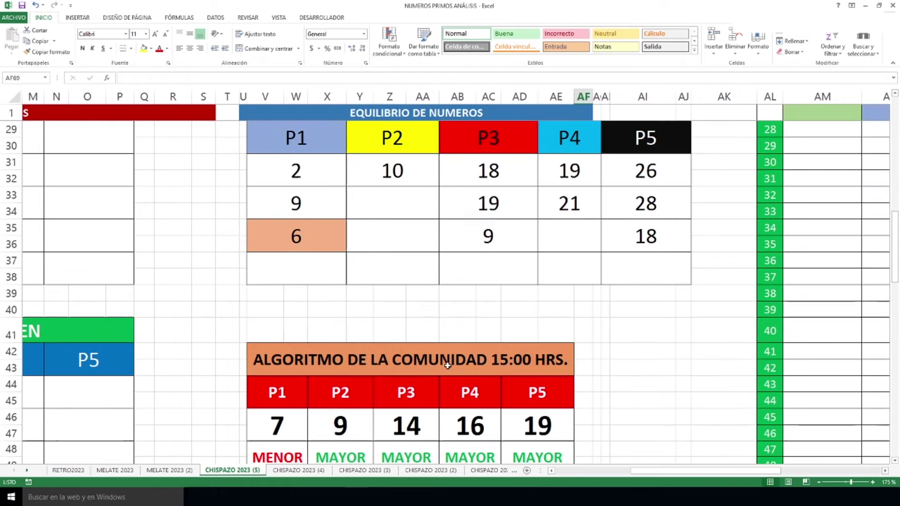
{"action": "scroll", "coordinate": [448, 365], "scroll_direction": "up", "scroll_amount": 3}
{"action": "left_click_drag", "start_coordinate": [691, 475], "coordinate": [624, 475]}
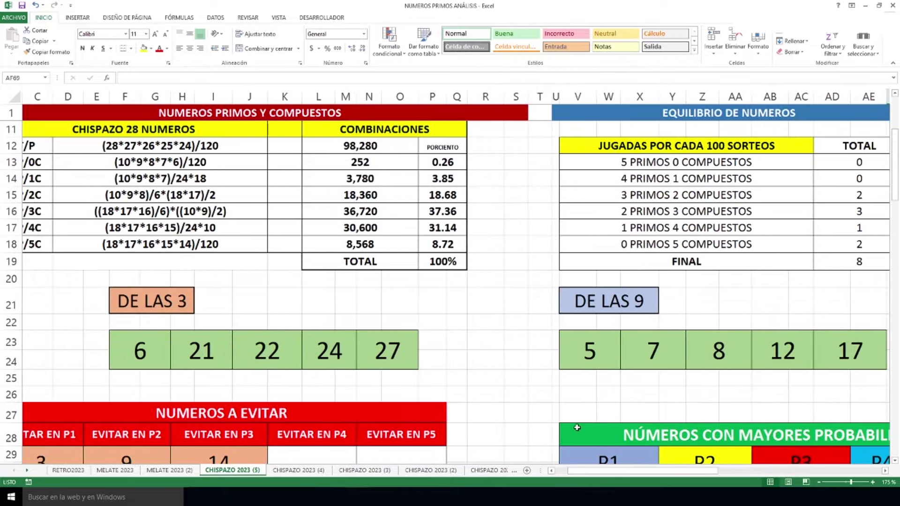
{"action": "scroll", "coordinate": [569, 408], "scroll_direction": "down", "scroll_amount": 1}
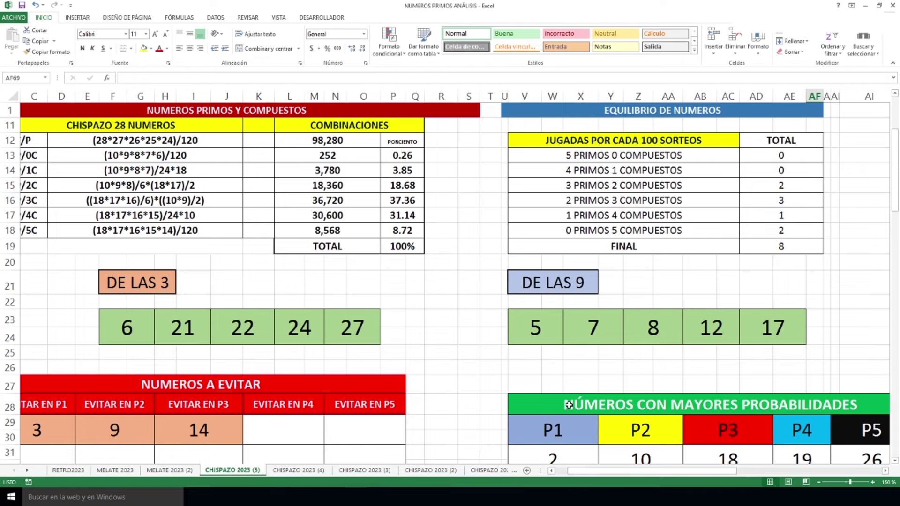
Switch to the NUMEROS PRIMOS PRONOSTICO workbook and examine the 1P/4C and 2P/3C columns of the draw history
{"action": "left_click", "coordinate": [866, 6]}
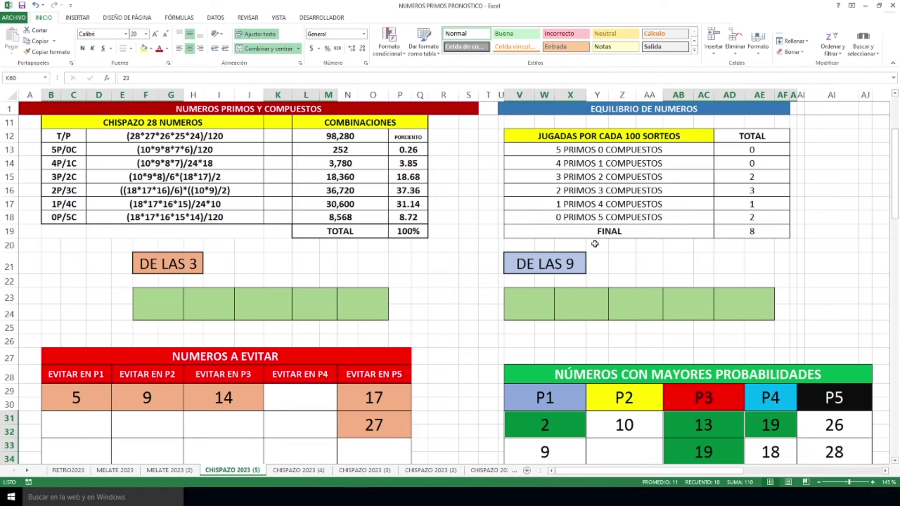
{"action": "left_click_drag", "start_coordinate": [586, 469], "coordinate": [722, 469]}
{"action": "scroll", "coordinate": [728, 387], "scroll_direction": "up", "scroll_amount": 3}
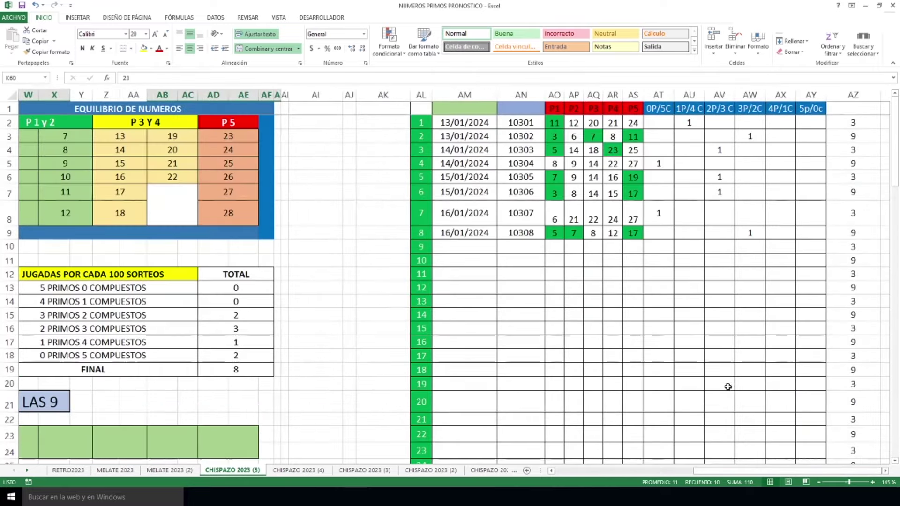
{"action": "scroll", "coordinate": [858, 459], "scroll_direction": "right", "scroll_amount": 3}
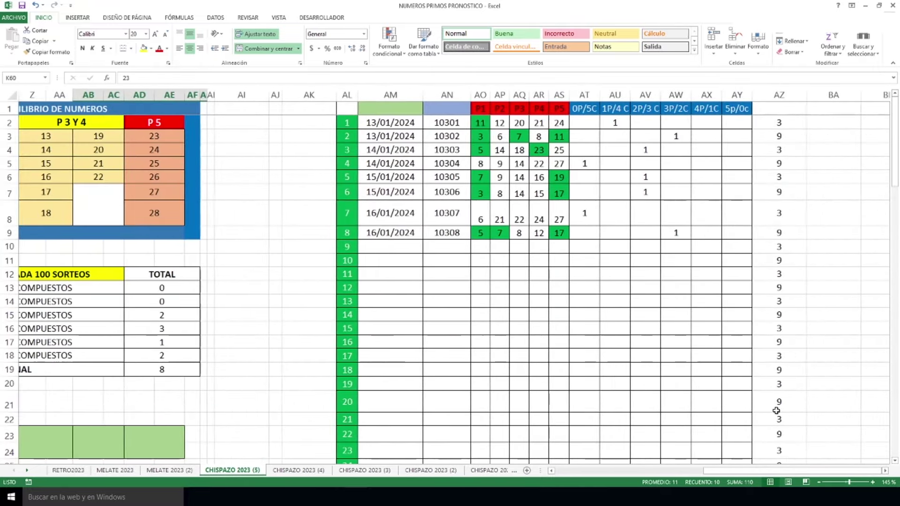
{"action": "left_click_drag", "start_coordinate": [615, 136], "coordinate": [618, 240]}
{"action": "left_click_drag", "start_coordinate": [643, 212], "coordinate": [644, 245]}
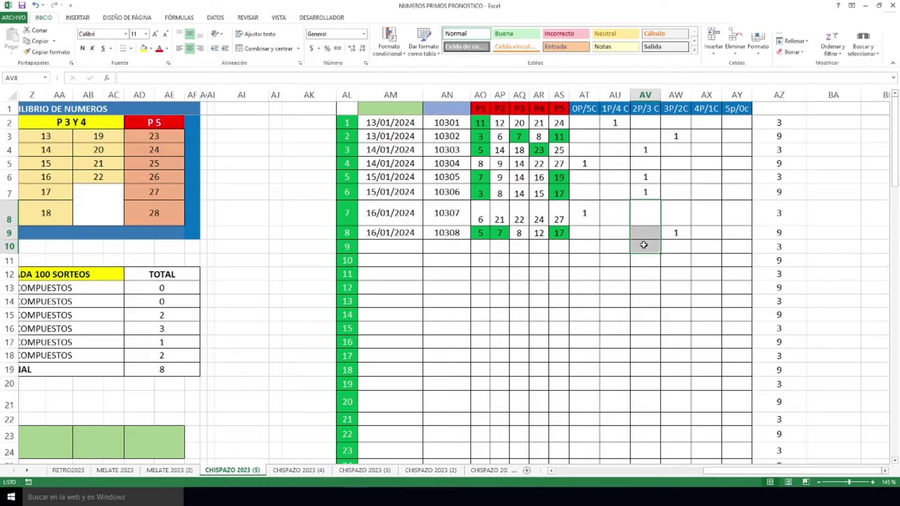
{"action": "left_click_drag", "start_coordinate": [615, 137], "coordinate": [621, 232]}
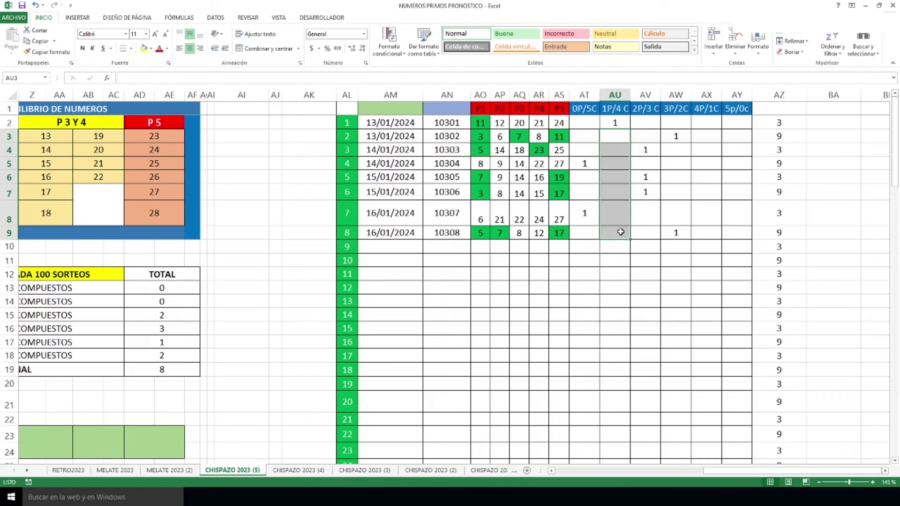
{"action": "left_click_drag", "start_coordinate": [643, 206], "coordinate": [644, 259]}
Review each number listed for P1 to P5 in the forecast's NUMEROS A EVITAR table
{"action": "left_click_drag", "start_coordinate": [724, 471], "coordinate": [577, 472]}
{"action": "scroll", "coordinate": [96, 332], "scroll_direction": "up", "scroll_amount": 4, "text": "ctrl"}
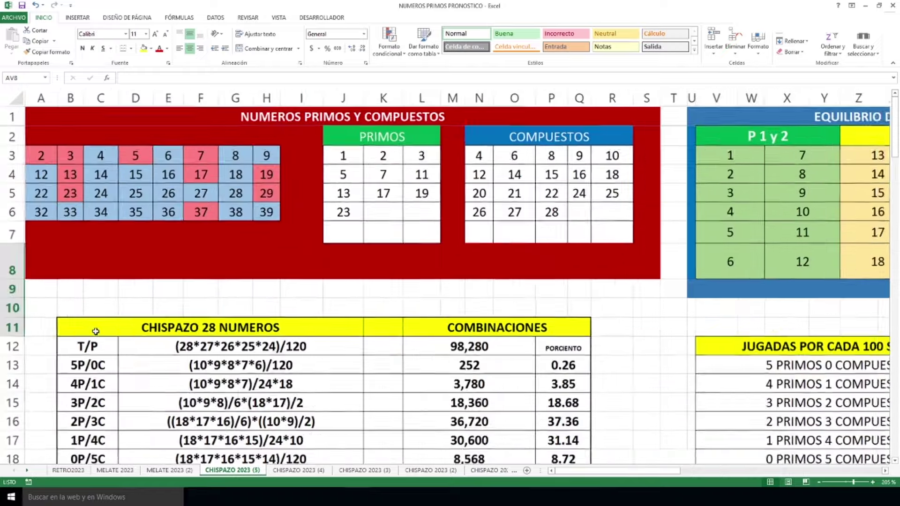
{"action": "scroll", "coordinate": [95, 331], "scroll_direction": "down", "scroll_amount": 8}
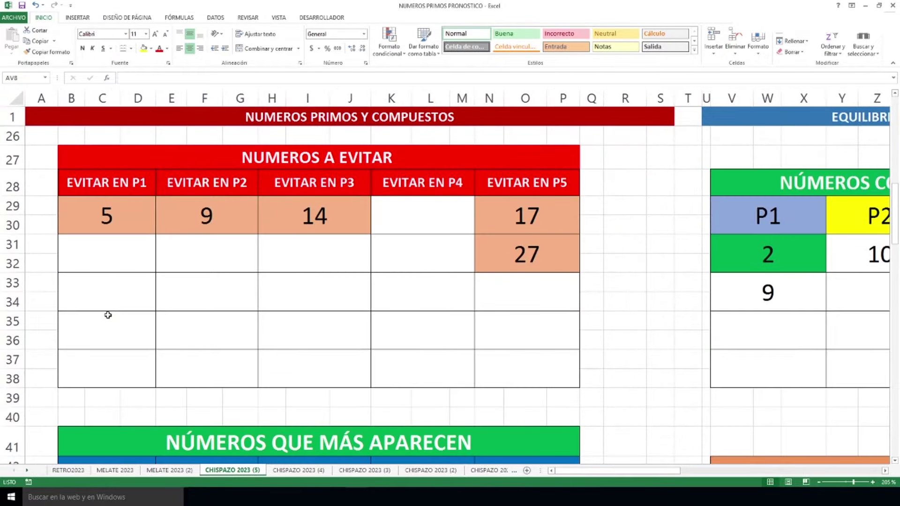
{"action": "left_click", "coordinate": [128, 228]}
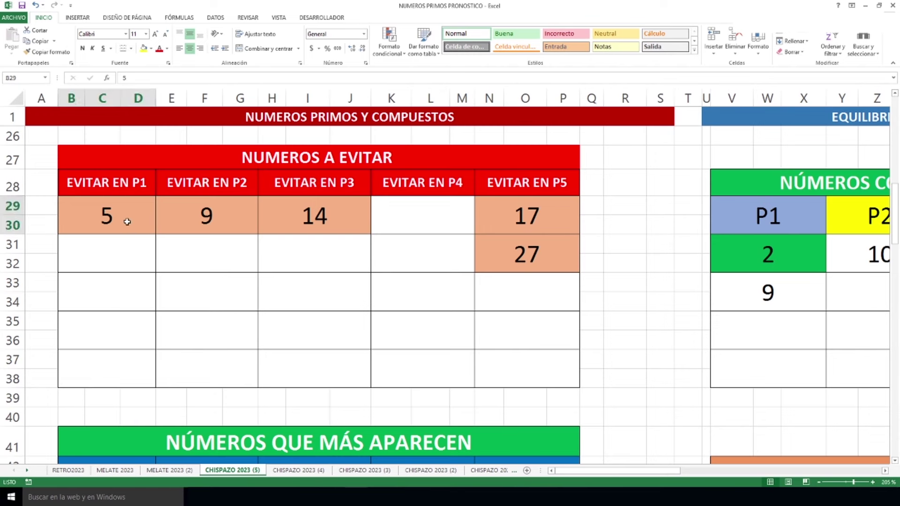
{"action": "left_click", "coordinate": [209, 213]}
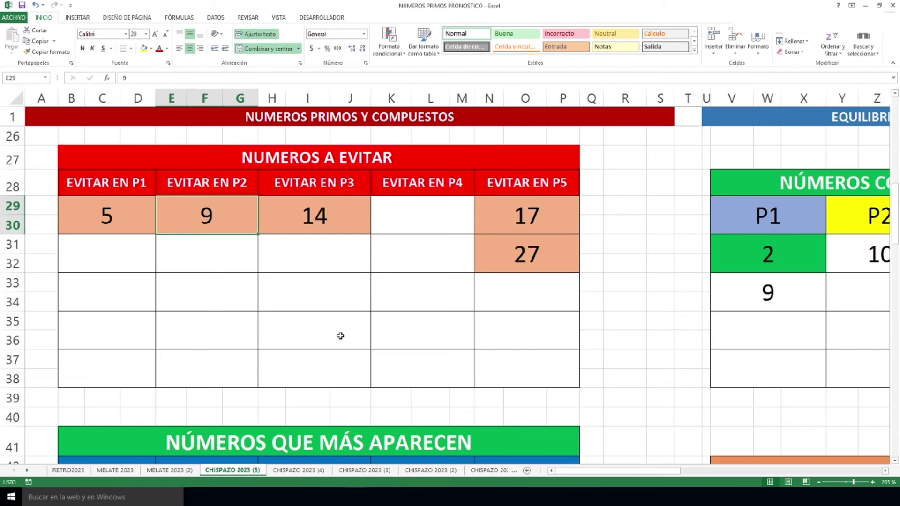
{"action": "left_click", "coordinate": [332, 218]}
{"action": "left_click_drag", "start_coordinate": [448, 216], "coordinate": [446, 356]}
{"action": "left_click", "coordinate": [531, 214]}
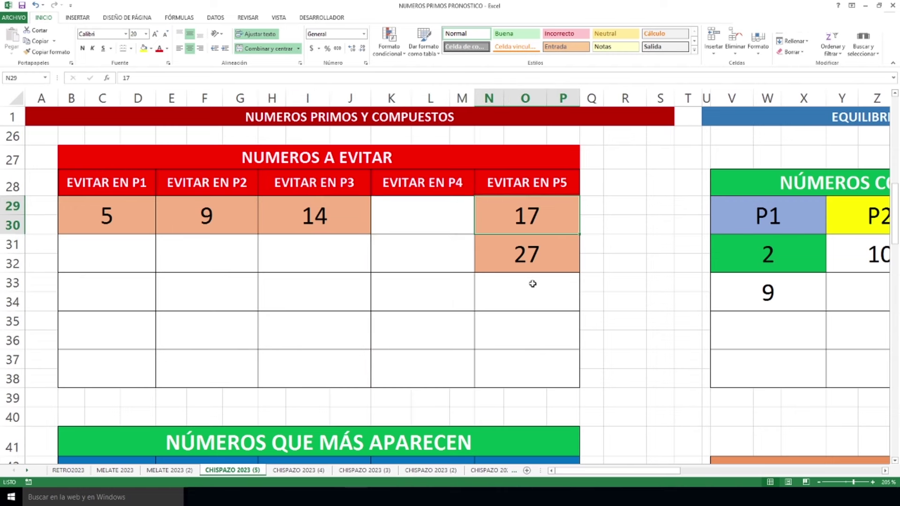
{"action": "left_click", "coordinate": [529, 267]}
Examine the P1 to P5 candidates in the forecast's NÚMEROS CON MAYORES PROBABILIDADES table
{"action": "left_click_drag", "start_coordinate": [562, 471], "coordinate": [654, 471]}
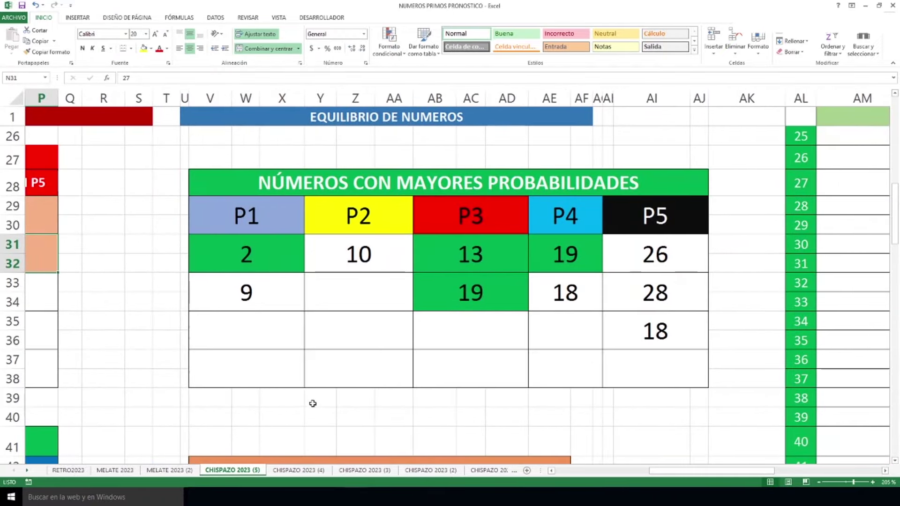
{"action": "left_click", "coordinate": [295, 377]}
{"action": "left_click", "coordinate": [355, 381]}
{"action": "left_click", "coordinate": [419, 375]}
{"action": "left_click", "coordinate": [589, 358]}
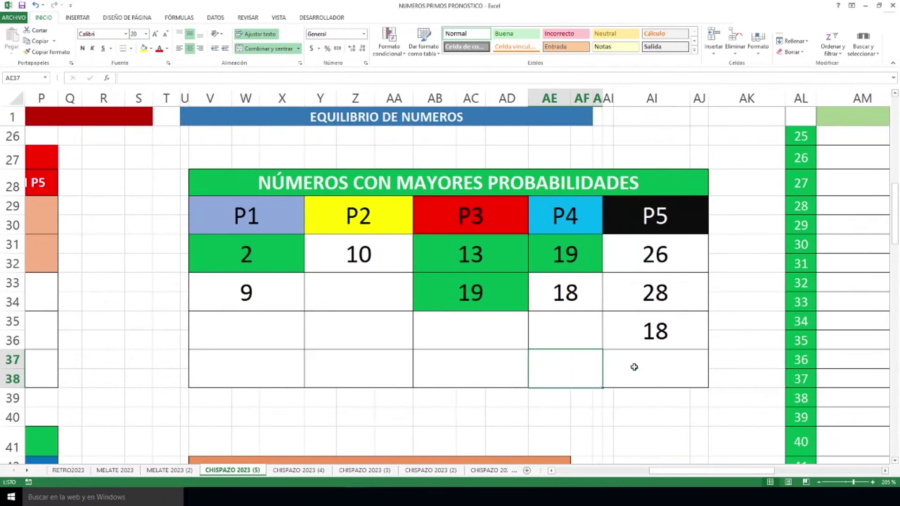
{"action": "left_click", "coordinate": [635, 367]}
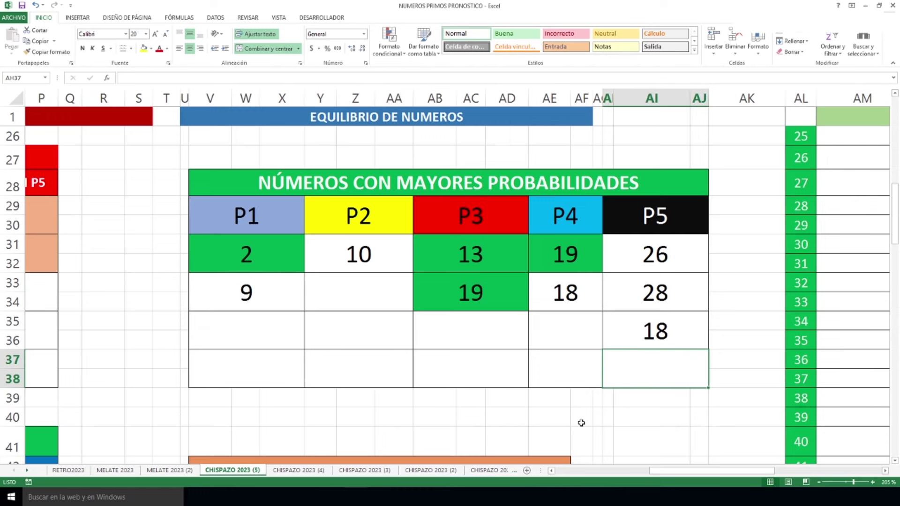
{"action": "left_click_drag", "start_coordinate": [253, 372], "coordinate": [629, 378]}
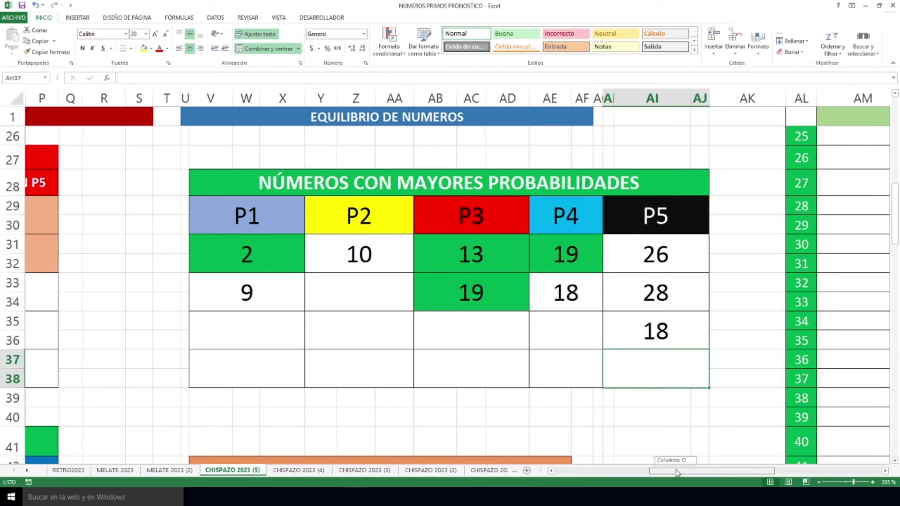
Review the P3 entry in the forecast's NÚMEROS QUE MÁS APARECEN table and the whole NÚMEROS COMBINABLES table
{"action": "left_click_drag", "start_coordinate": [676, 473], "coordinate": [583, 472]}
{"action": "scroll", "coordinate": [197, 346], "scroll_direction": "down", "scroll_amount": 4}
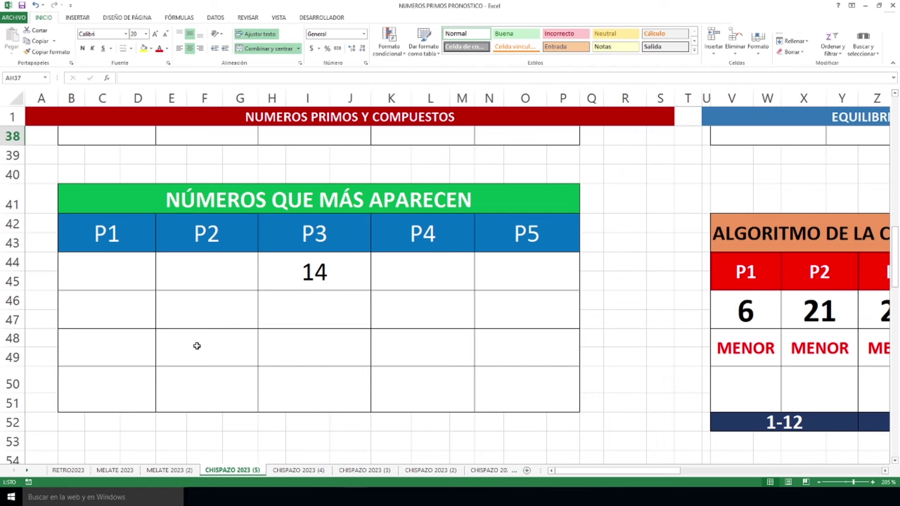
{"action": "left_click", "coordinate": [320, 274]}
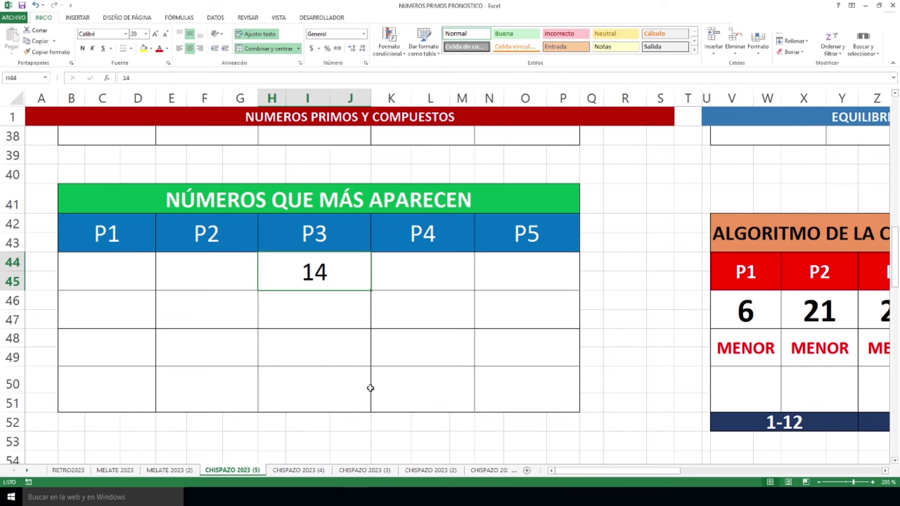
{"action": "scroll", "coordinate": [383, 324], "scroll_direction": "down", "scroll_amount": 4}
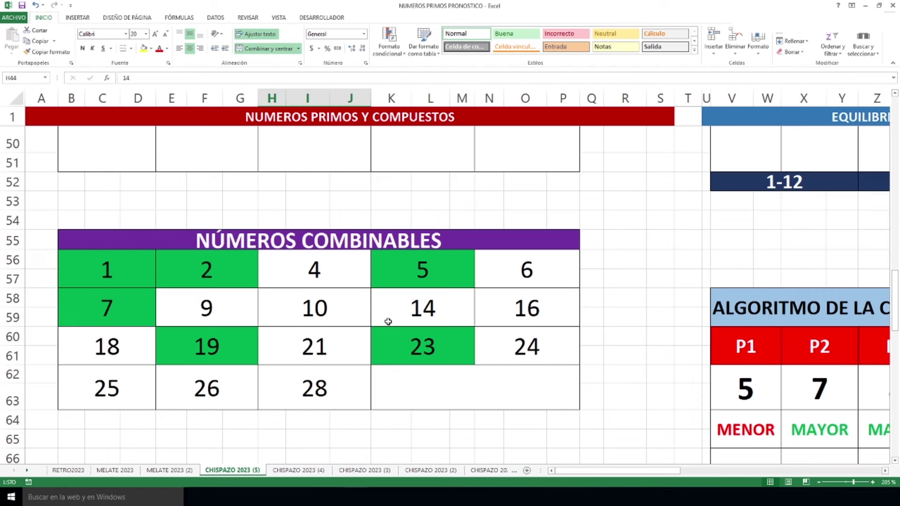
{"action": "left_click_drag", "start_coordinate": [349, 238], "coordinate": [336, 345]}
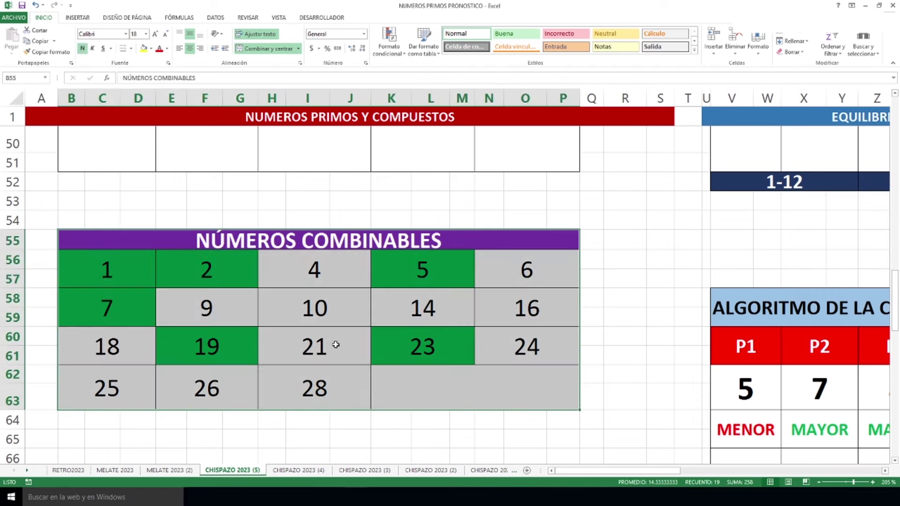
{"action": "left_click", "coordinate": [326, 316]}
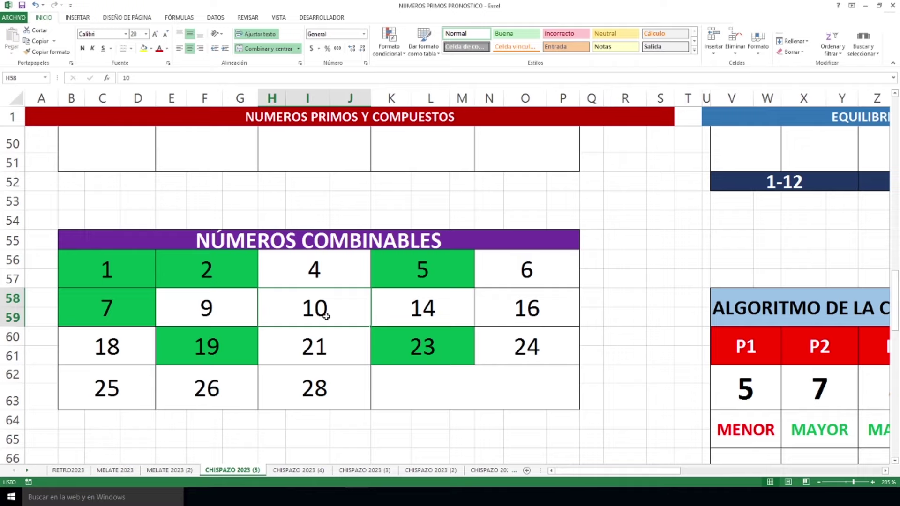
Examine the numbers, MENOR labels and blank pick cells for P1 to P5 in the ALGORITMO DE LA COMUNIDAD 15:00 HRS. table
{"action": "scroll", "coordinate": [563, 346], "scroll_direction": "up", "scroll_amount": 4}
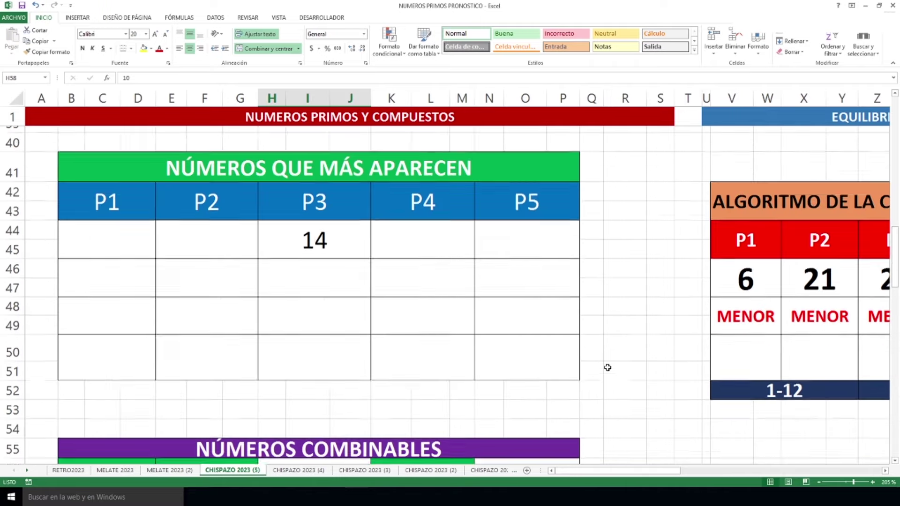
{"action": "scroll", "coordinate": [607, 367], "scroll_direction": "up", "scroll_amount": 2}
{"action": "left_click_drag", "start_coordinate": [614, 471], "coordinate": [684, 469]}
{"action": "scroll", "coordinate": [638, 352], "scroll_direction": "up", "scroll_amount": 2}
{"action": "scroll", "coordinate": [638, 351], "scroll_direction": "down", "scroll_amount": 3}
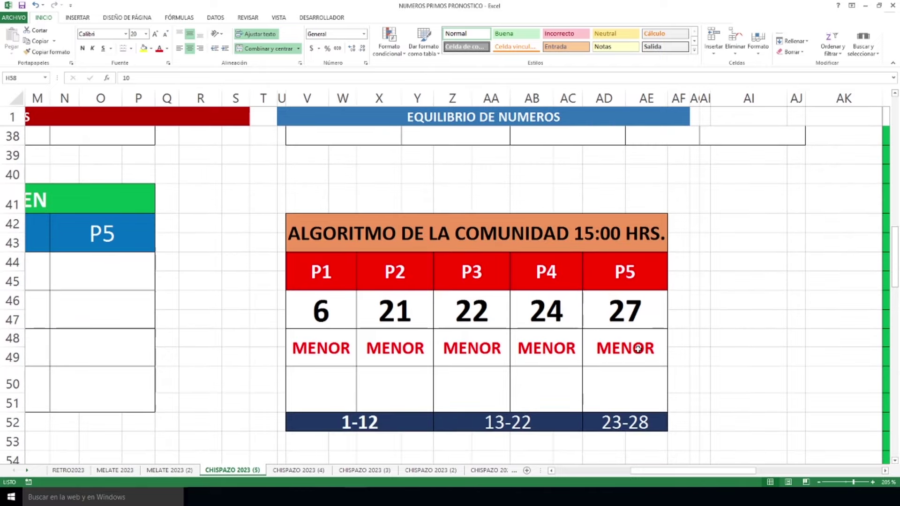
{"action": "scroll", "coordinate": [638, 349], "scroll_direction": "down", "scroll_amount": 1}
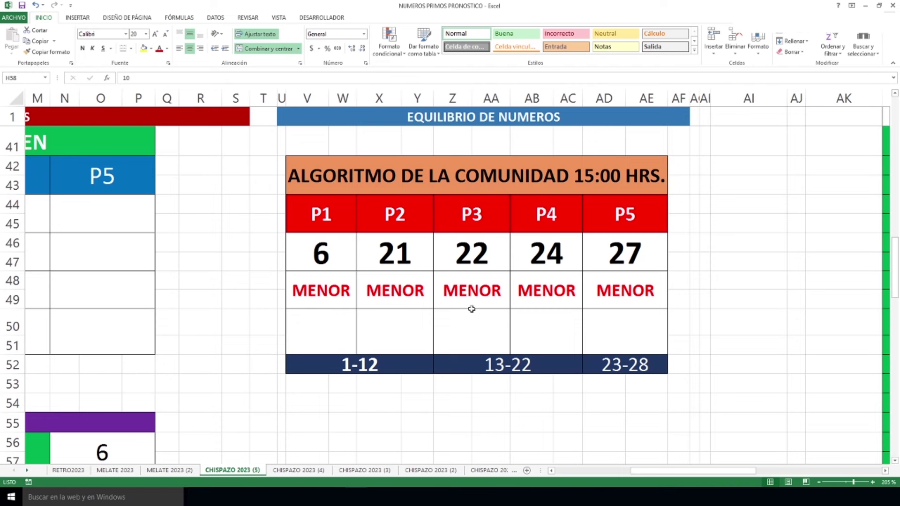
{"action": "left_click_drag", "start_coordinate": [333, 289], "coordinate": [640, 261]}
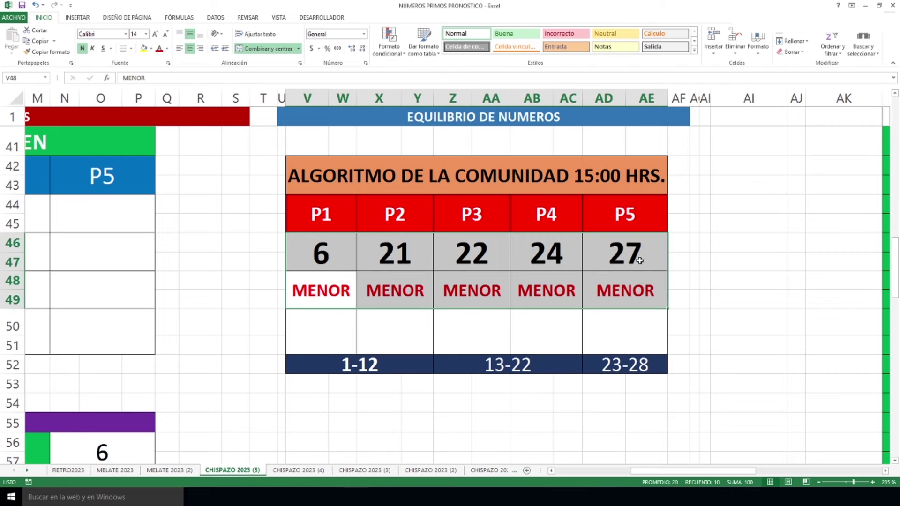
{"action": "left_click", "coordinate": [348, 334]}
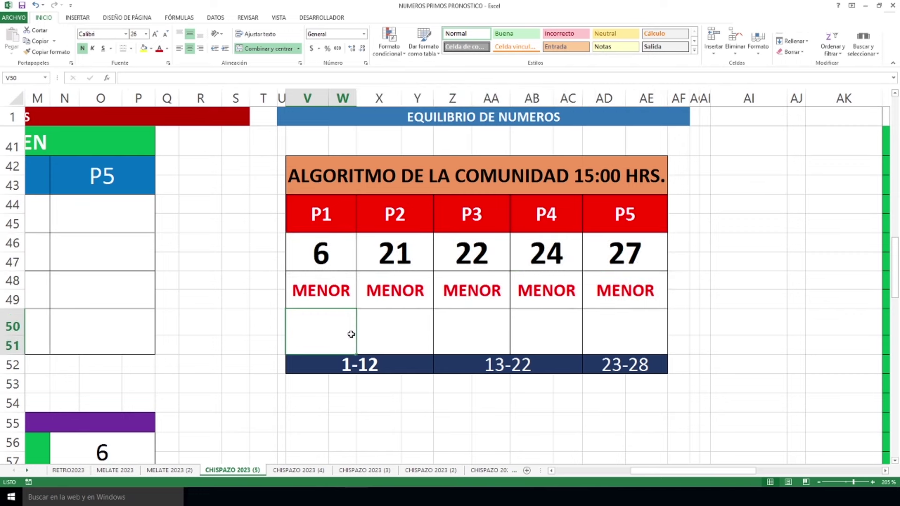
{"action": "left_click", "coordinate": [387, 332]}
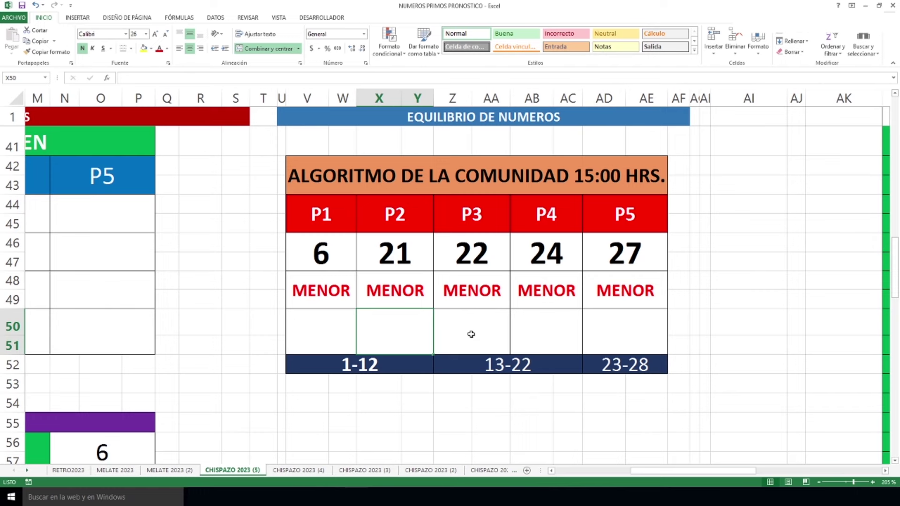
{"action": "left_click", "coordinate": [472, 334]}
{"action": "left_click", "coordinate": [558, 310]}
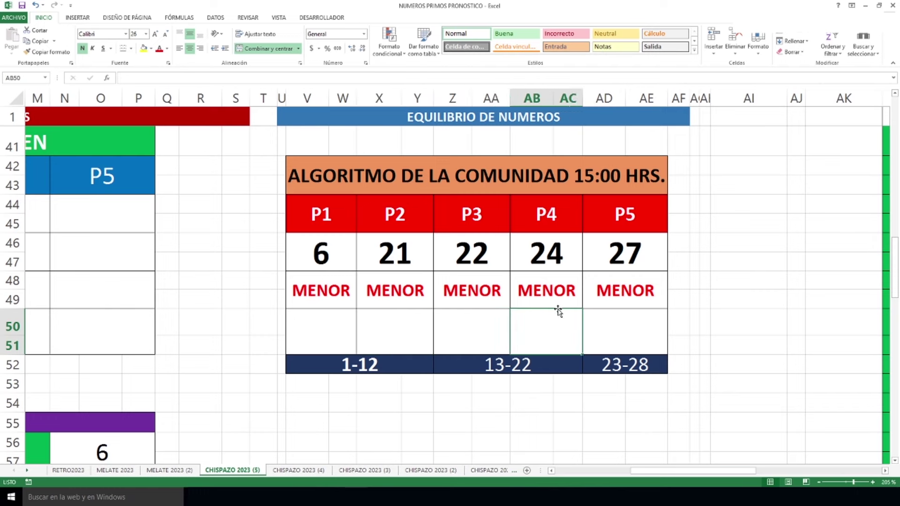
{"action": "left_click", "coordinate": [620, 328]}
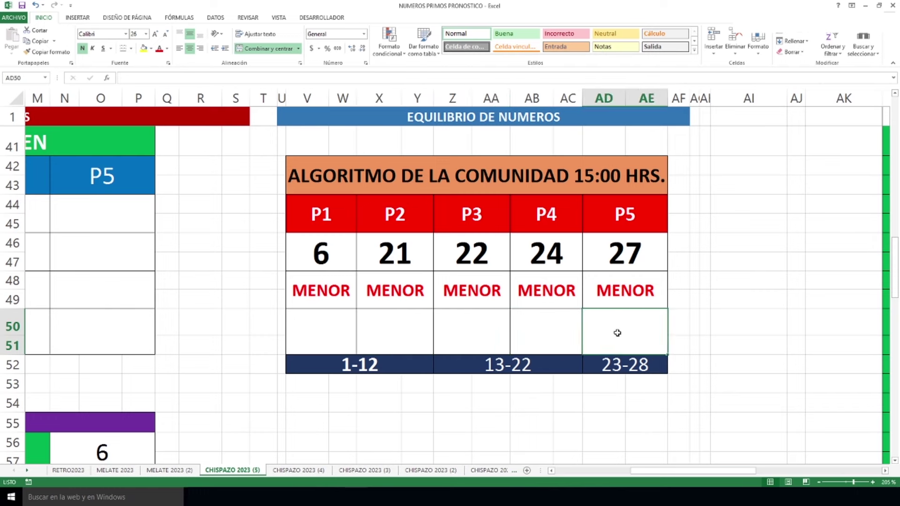
Review the blank P1 to P5 pick cells in the ALGORITMO DE LA COMUNIDAD 21:00 HRS. table against the 1-12, 13-22 and 23-28 ranges
{"action": "scroll", "coordinate": [563, 329], "scroll_direction": "down", "scroll_amount": 5}
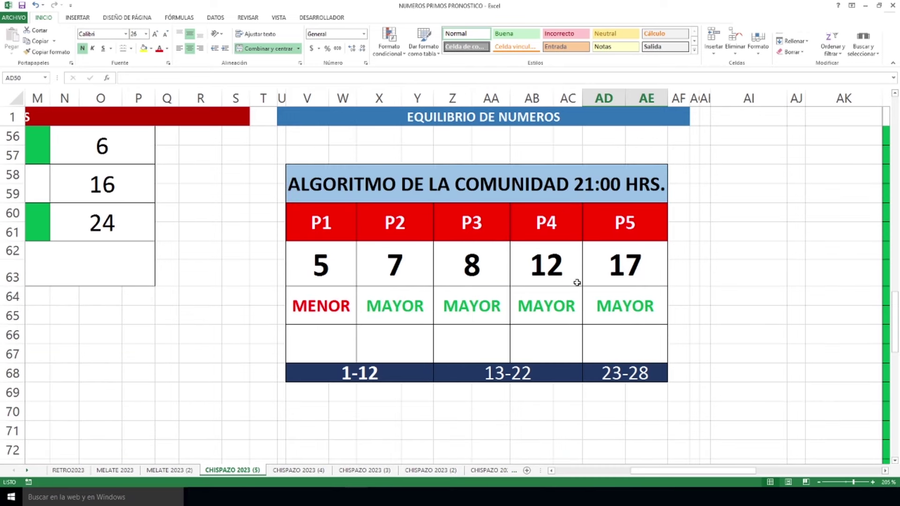
{"action": "left_click", "coordinate": [344, 337]}
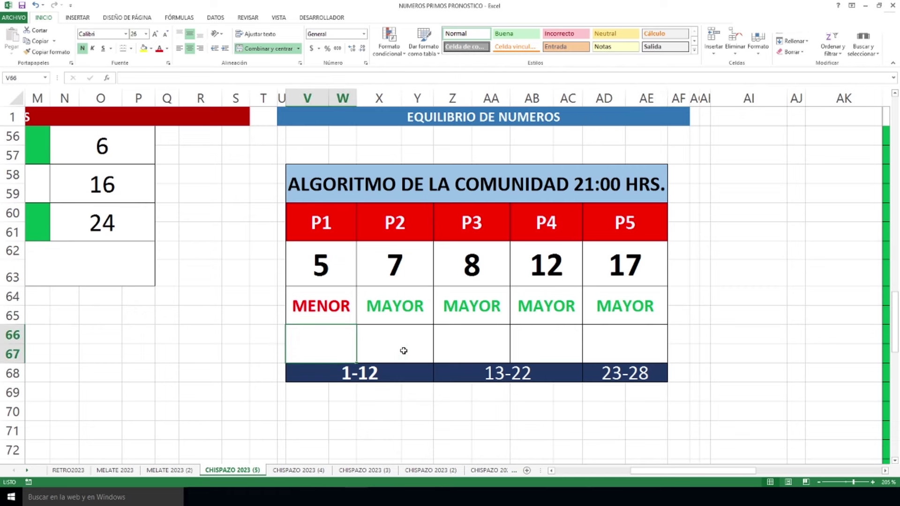
{"action": "left_click", "coordinate": [404, 350]}
{"action": "left_click", "coordinate": [473, 347]}
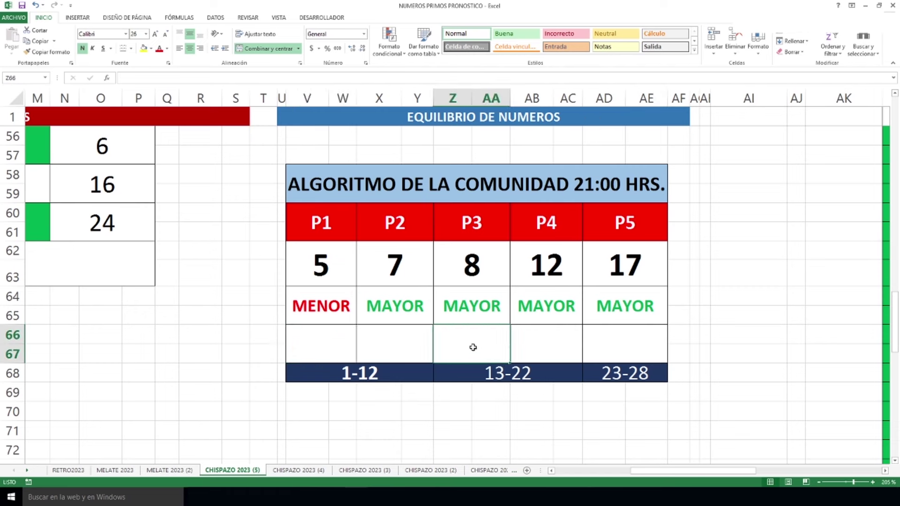
{"action": "left_click", "coordinate": [561, 342]}
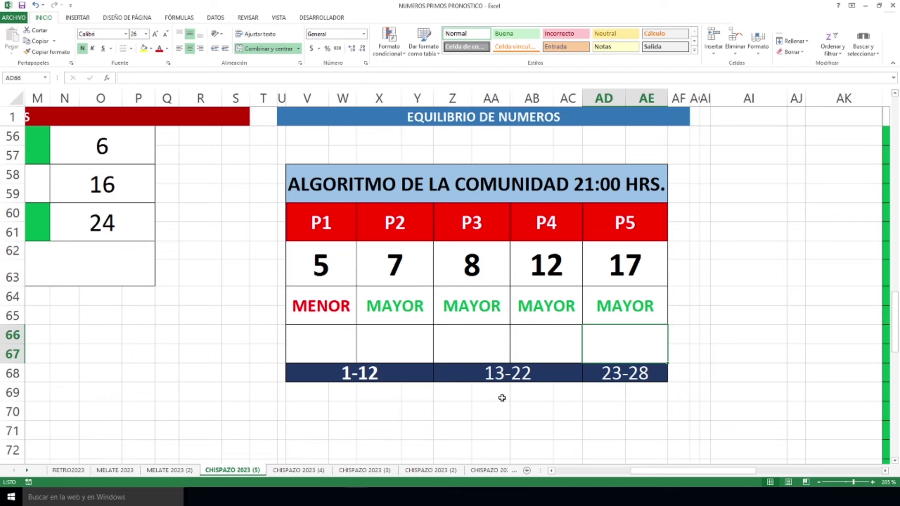
{"action": "left_click_drag", "start_coordinate": [343, 342], "coordinate": [405, 368]}
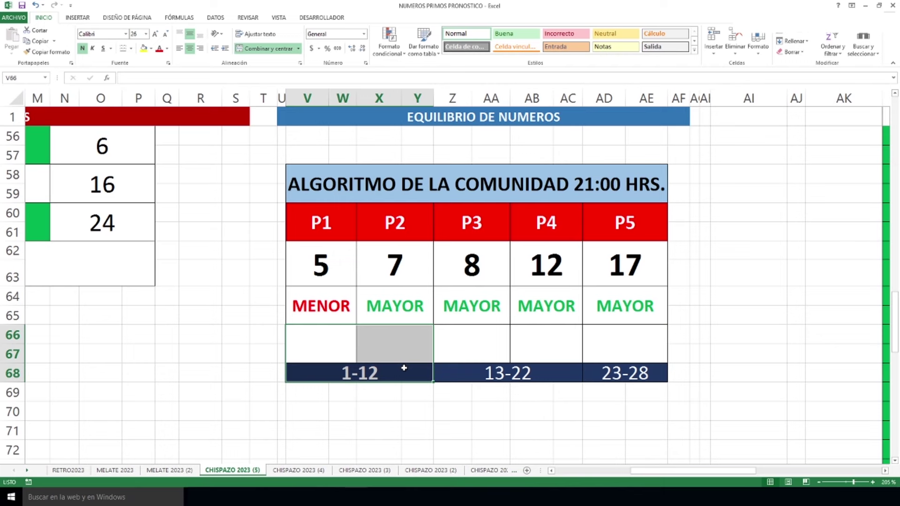
{"action": "left_click_drag", "start_coordinate": [458, 352], "coordinate": [554, 386]}
{"action": "left_click_drag", "start_coordinate": [633, 341], "coordinate": [633, 372]}
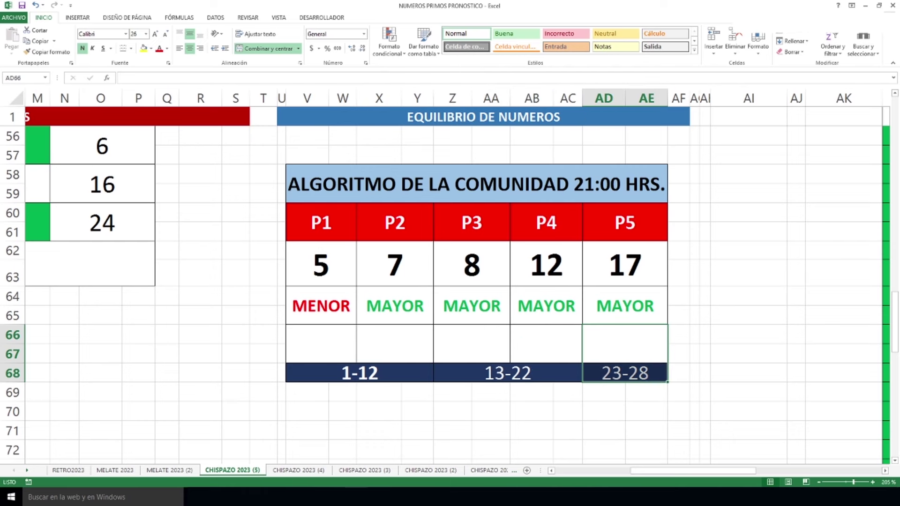
{"action": "left_click", "coordinate": [644, 396]}
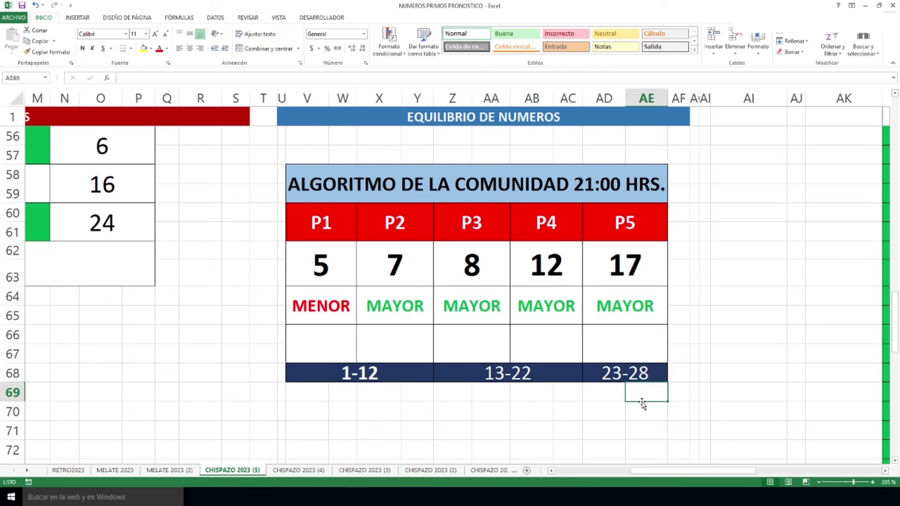